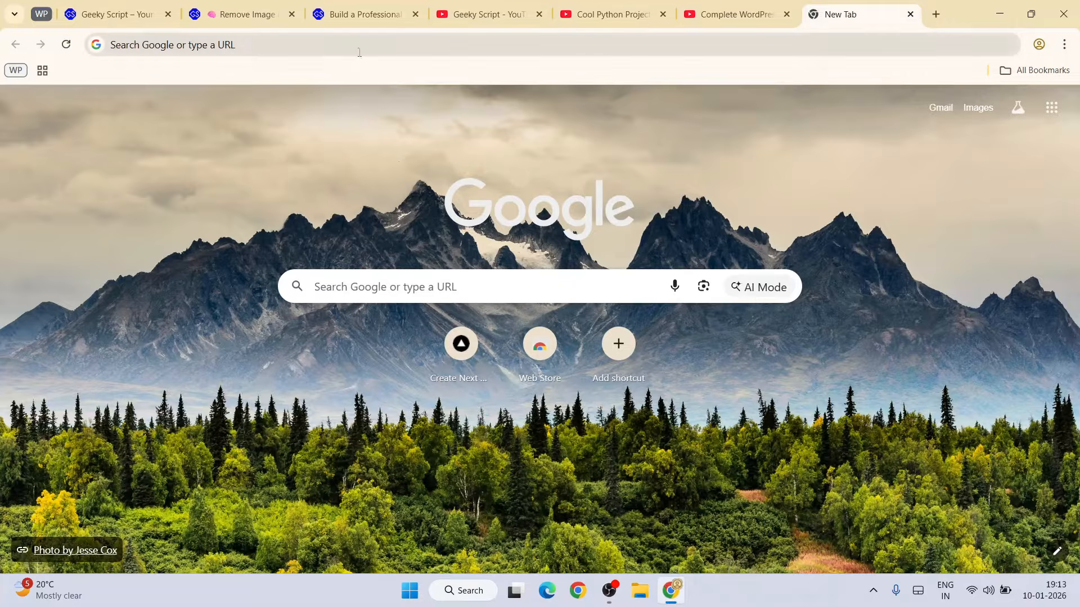
Step: Search the web for "msys2 download" and open the official msys2.org site from the results
{"action": "type", "text": "msys2"}
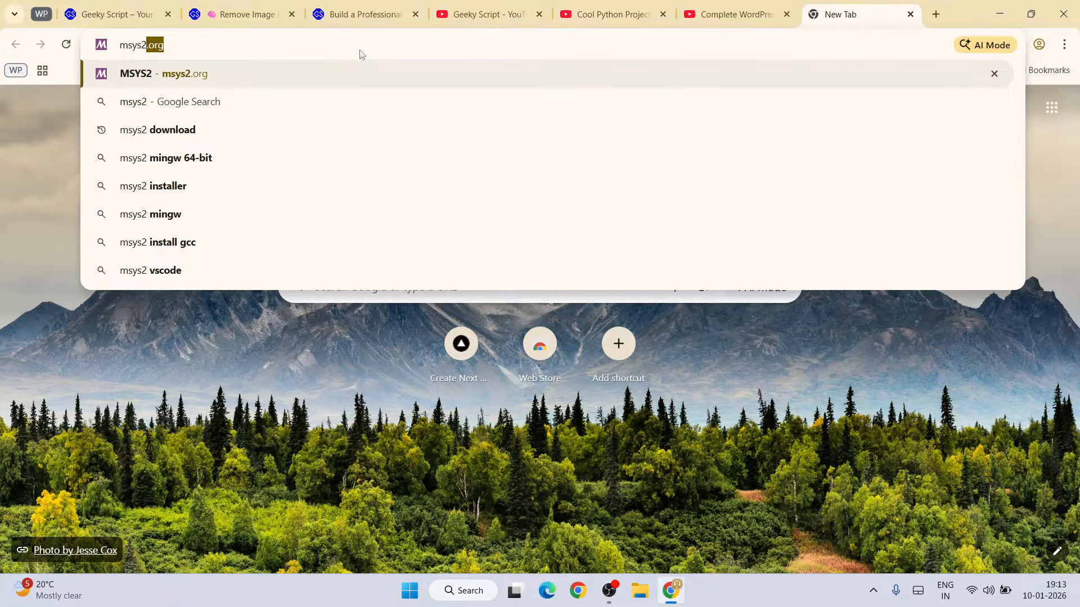
{"action": "key", "text": "Down"}
{"action": "key", "text": "Down"}
{"action": "key", "text": "Return"}
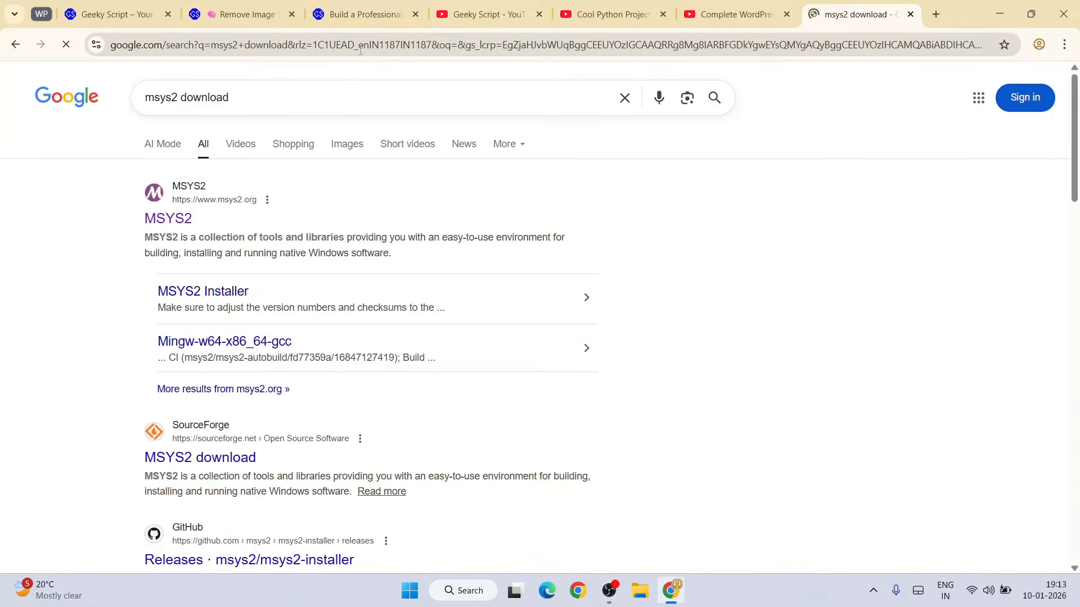
{"action": "left_click", "coordinate": [156, 221]}
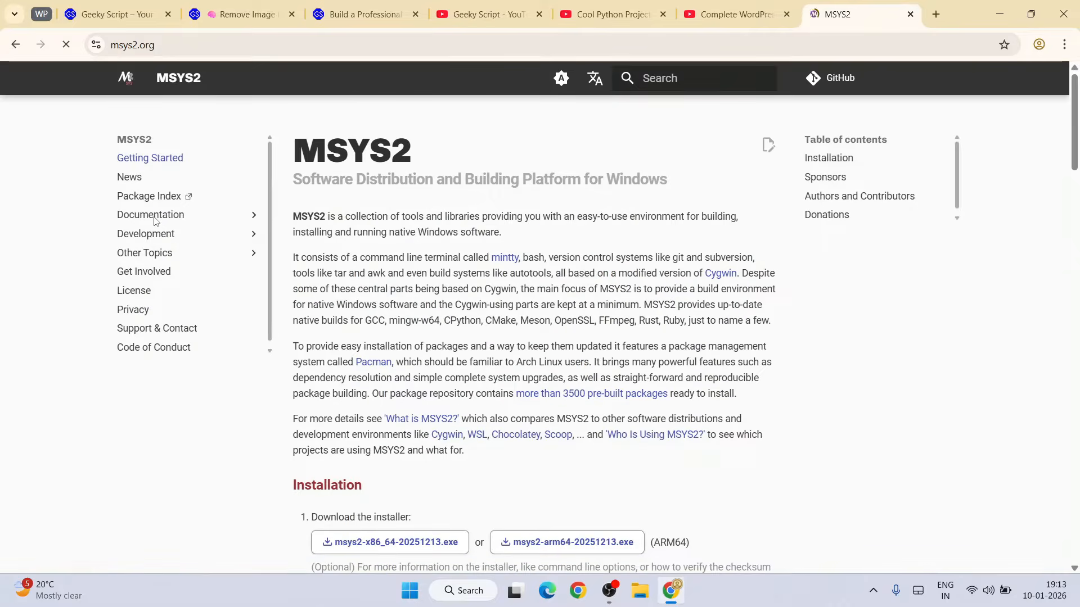
{"action": "left_click", "coordinate": [216, 39]}
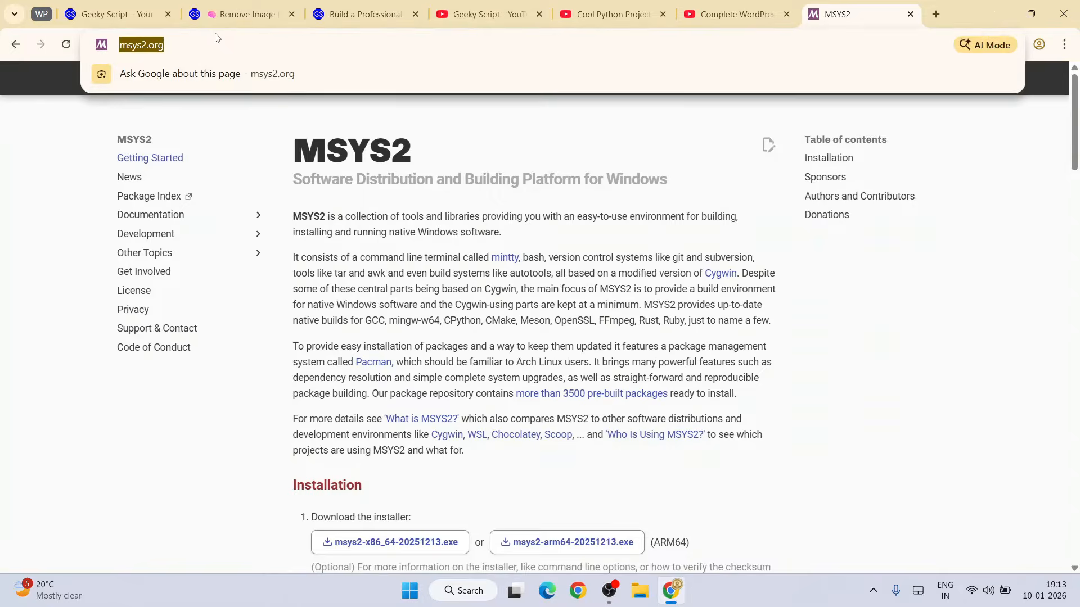
{"action": "left_click", "coordinate": [411, 261]}
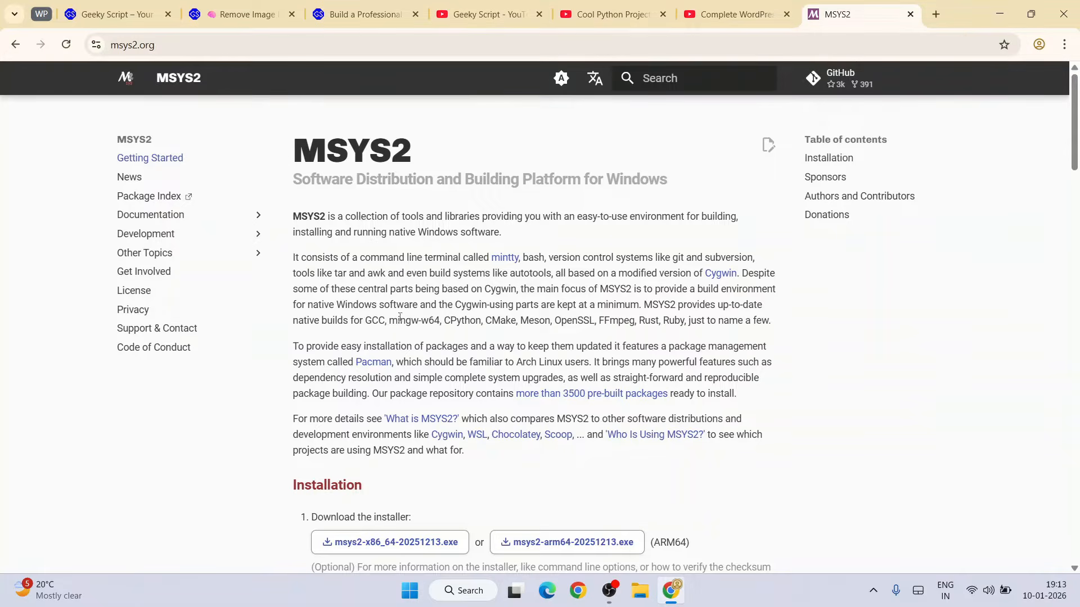
Step: Download the msys2-x86_64-20251213.exe installer, launch it and minimize the browser
{"action": "scroll", "coordinate": [402, 299], "scroll_direction": "down", "scroll_amount": 2}
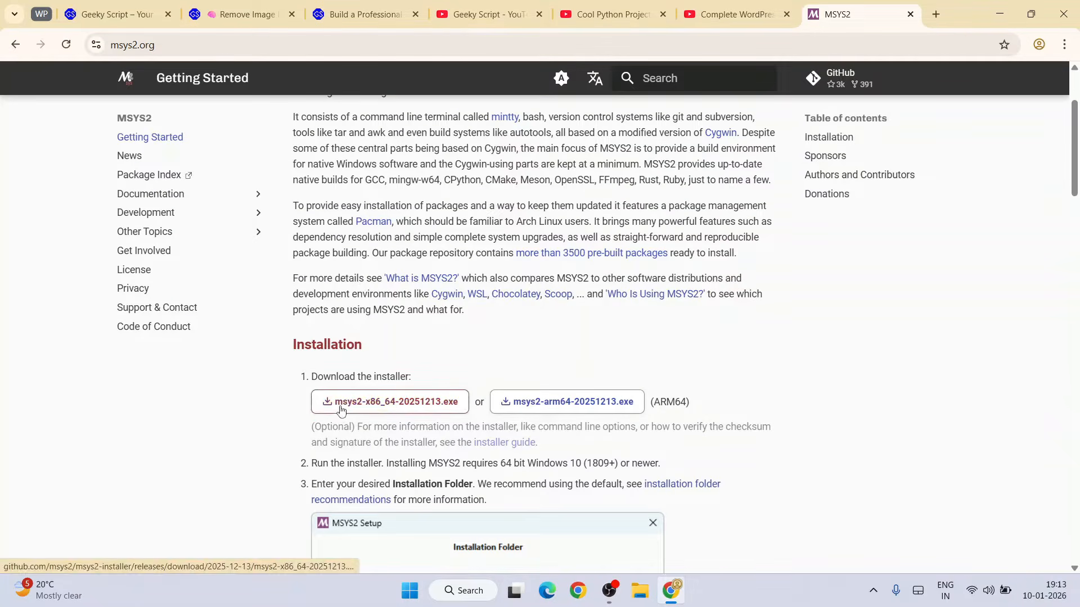
{"action": "left_click", "coordinate": [425, 408]}
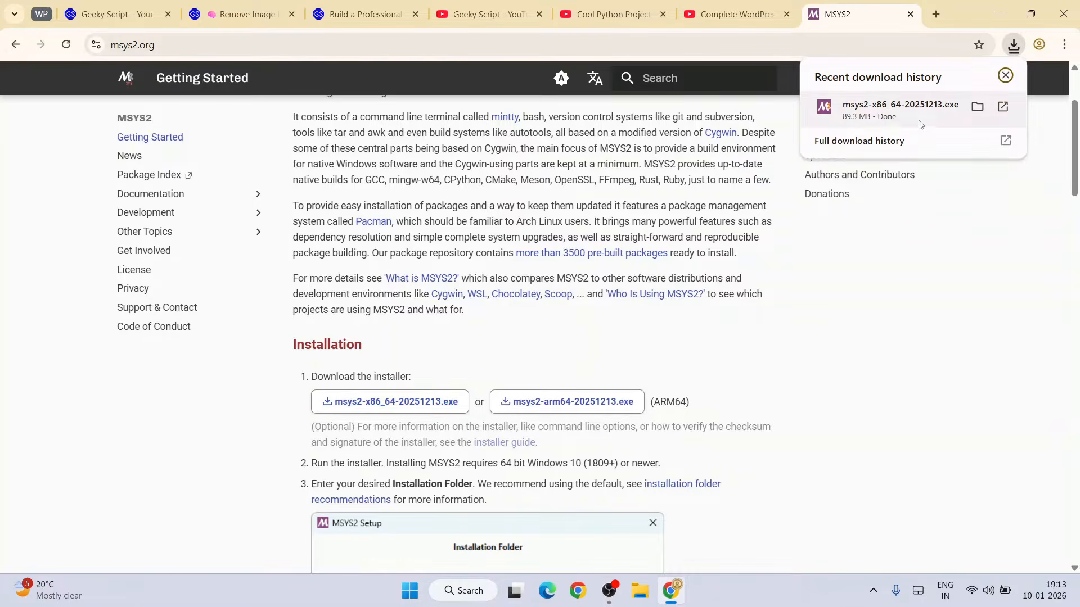
{"action": "left_click", "coordinate": [920, 120]}
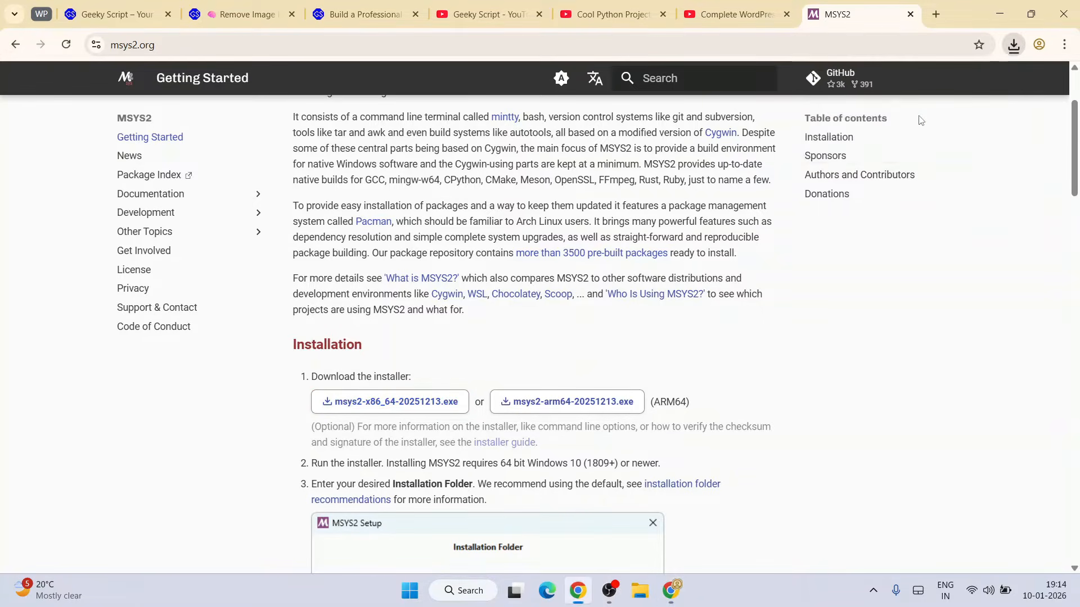
{"action": "left_click", "coordinate": [990, 8]}
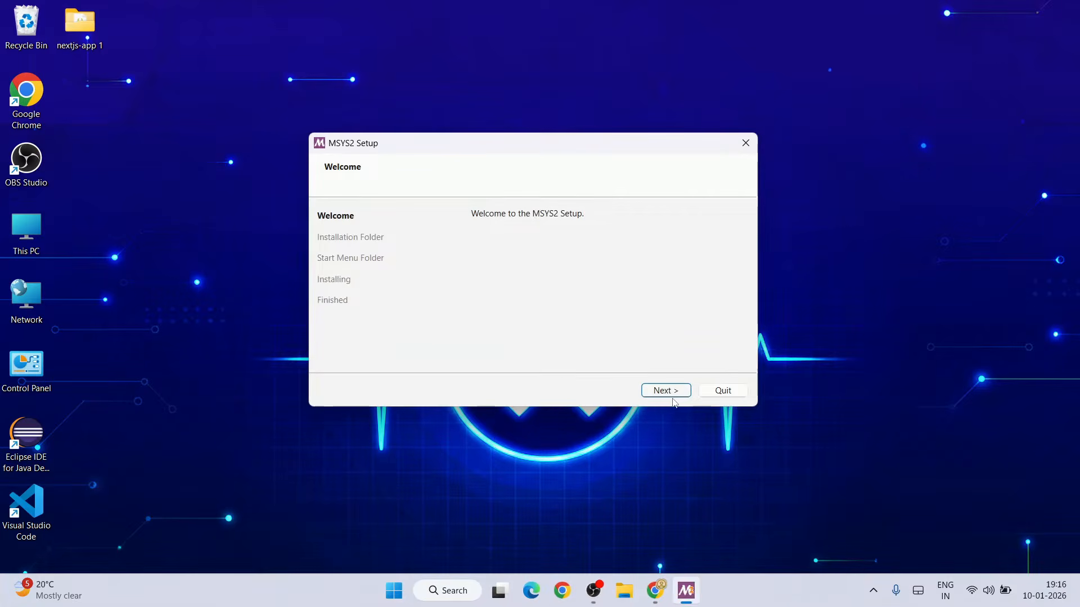
Step: Install MSYS2 in C:\msys64 with the default settings and finish the setup with "Run MSYS2 now" enabled
{"action": "left_click", "coordinate": [666, 390]}
{"action": "key", "text": "Tab"}
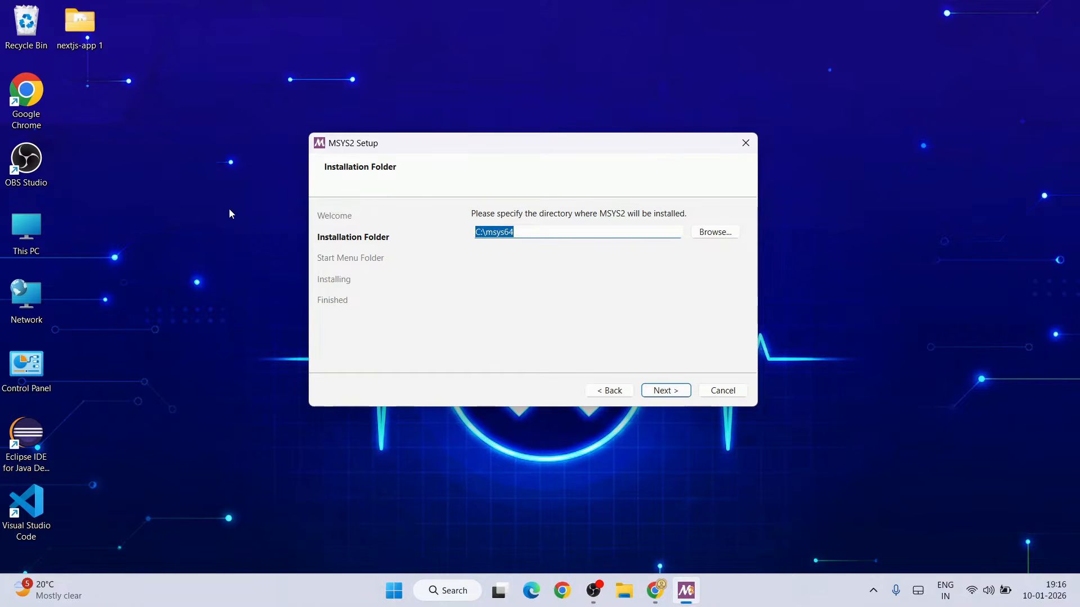
{"action": "left_click", "coordinate": [666, 390]}
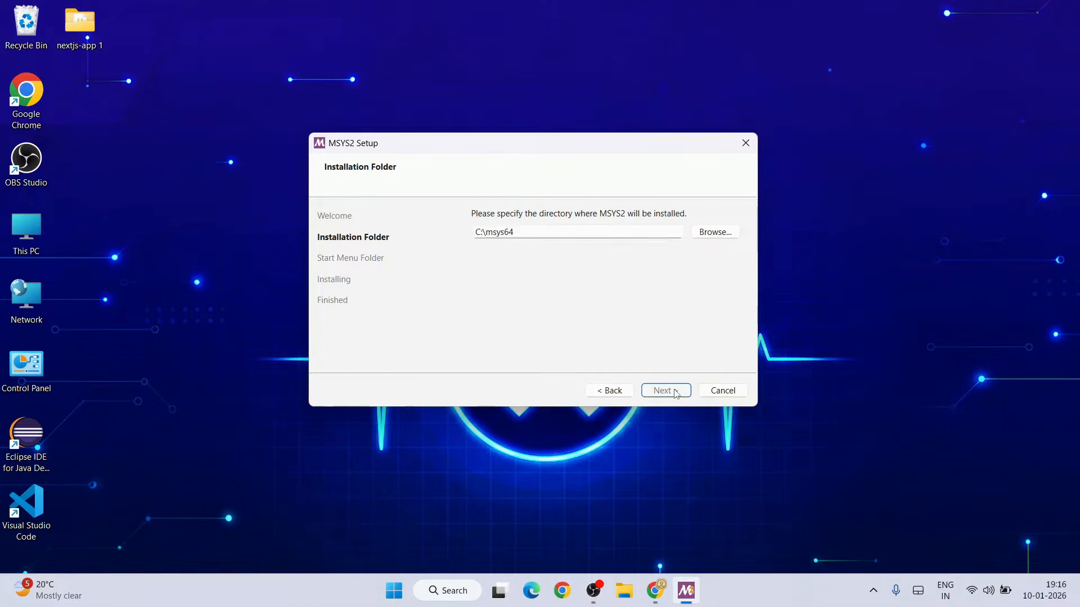
{"action": "left_click", "coordinate": [666, 390]}
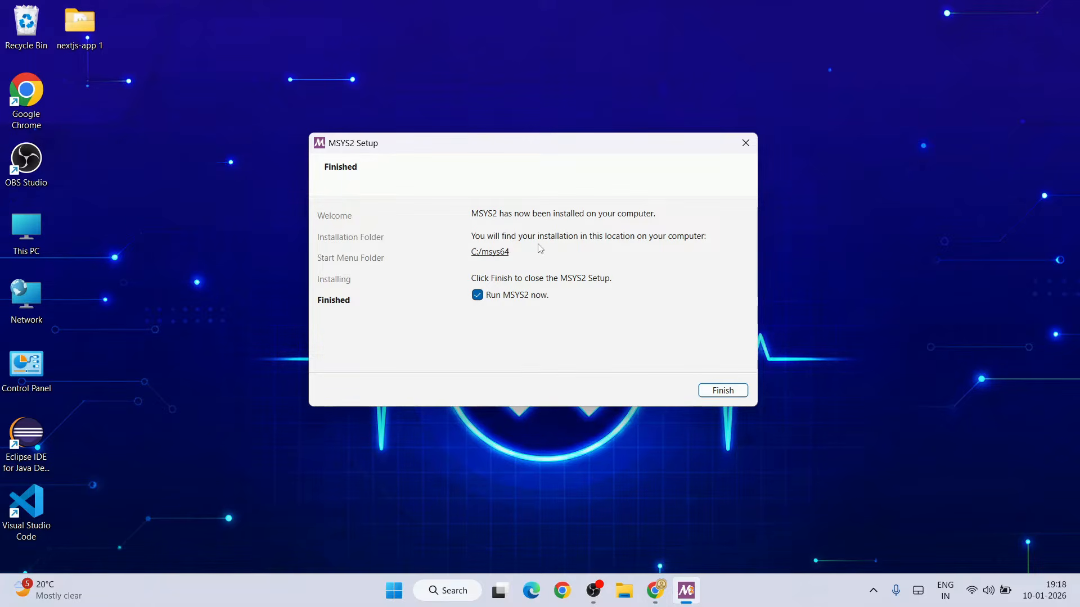
{"action": "left_click", "coordinate": [733, 396]}
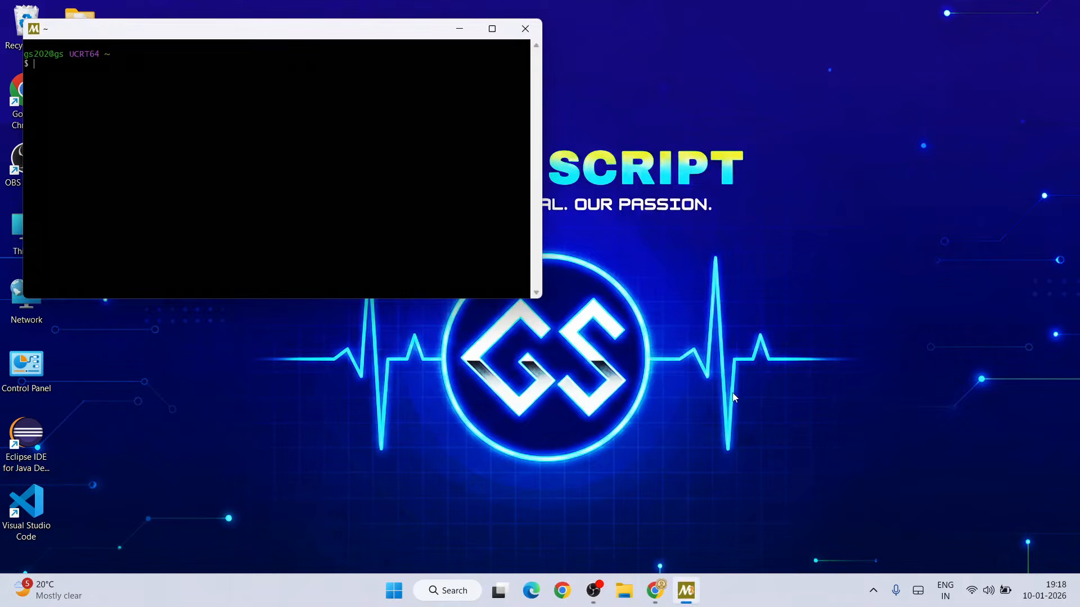
Step: Move the MSYS2 terminal toward the middle of the desktop and copy the command "pacman -S mingw-w64-x86_64-gcc" from Notepad
{"action": "left_click_drag", "start_coordinate": [234, 37], "coordinate": [524, 244]}
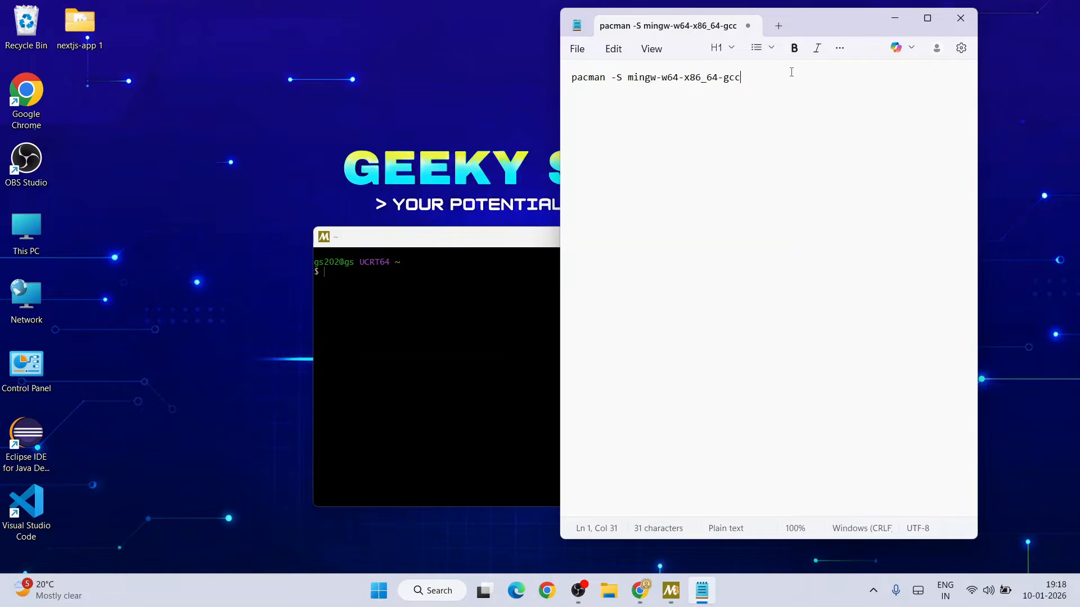
{"action": "left_click_drag", "start_coordinate": [791, 72], "coordinate": [416, 79]}
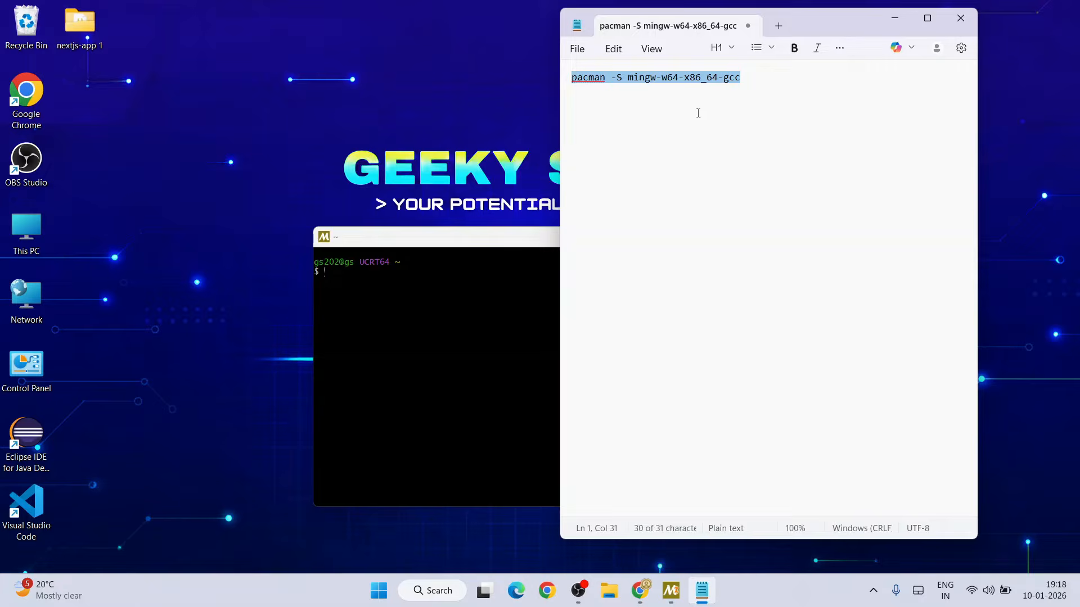
{"action": "right_click", "coordinate": [684, 84]}
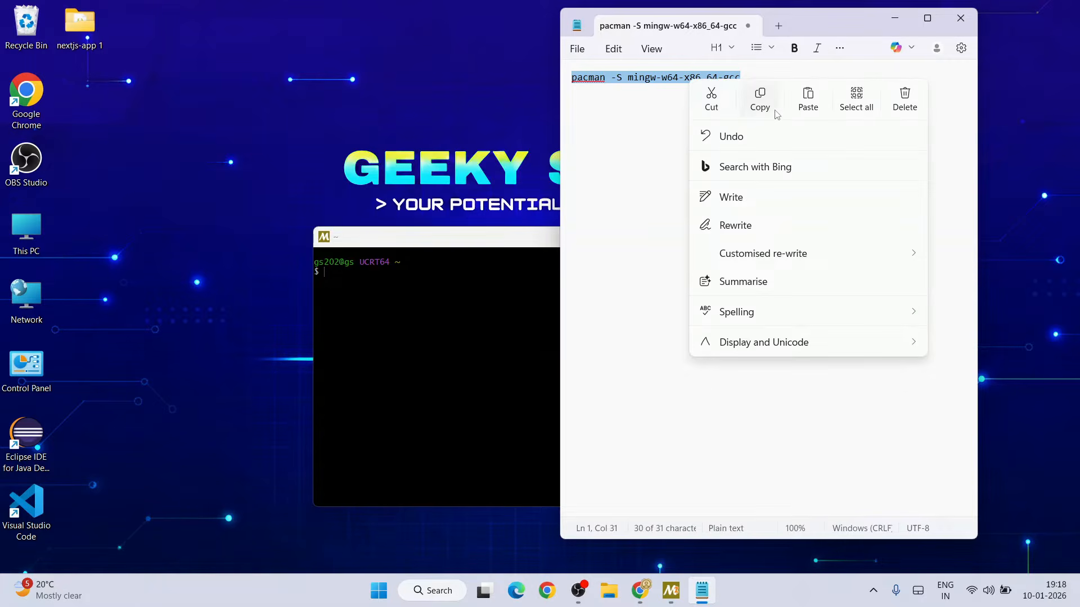
{"action": "left_click", "coordinate": [760, 100]}
{"action": "left_click", "coordinate": [886, 25]}
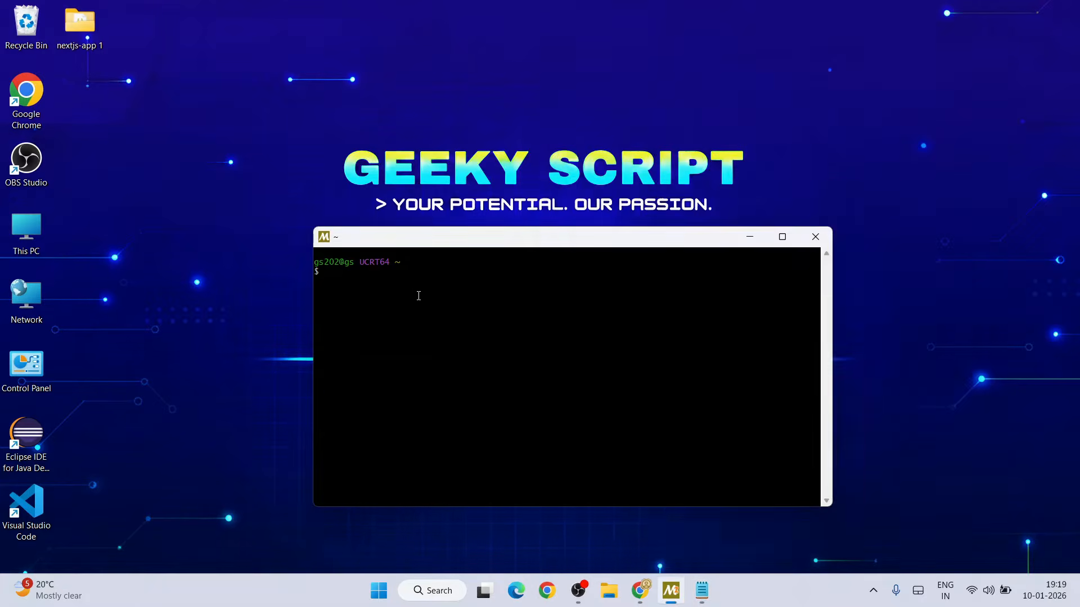
Step: Run the copied pacman command in the MSYS2 terminal, accept the package installation and close the terminal once it is done
{"action": "right_click", "coordinate": [420, 295]}
{"action": "left_click", "coordinate": [452, 341]}
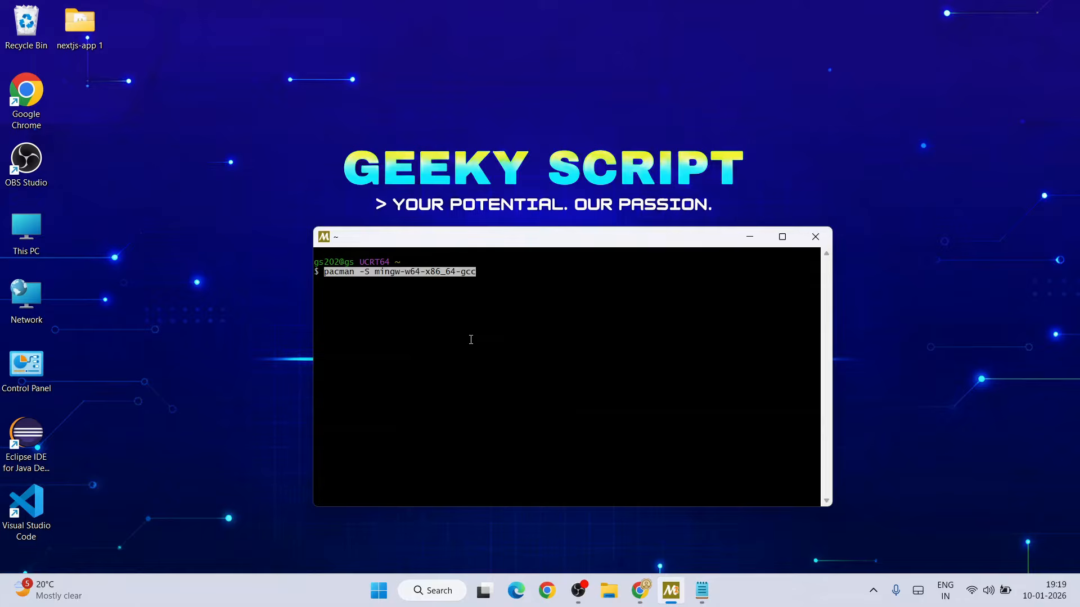
{"action": "key", "text": "Return"}
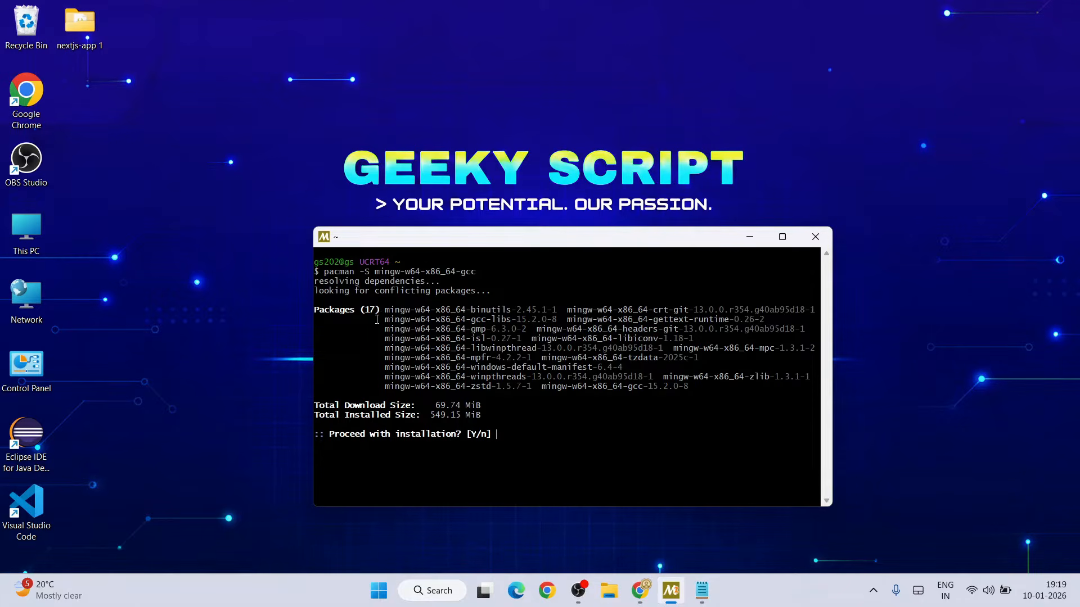
{"action": "left_click_drag", "start_coordinate": [387, 310], "coordinate": [697, 395]}
{"action": "left_click", "coordinate": [516, 440]}
{"action": "key", "text": "Return"}
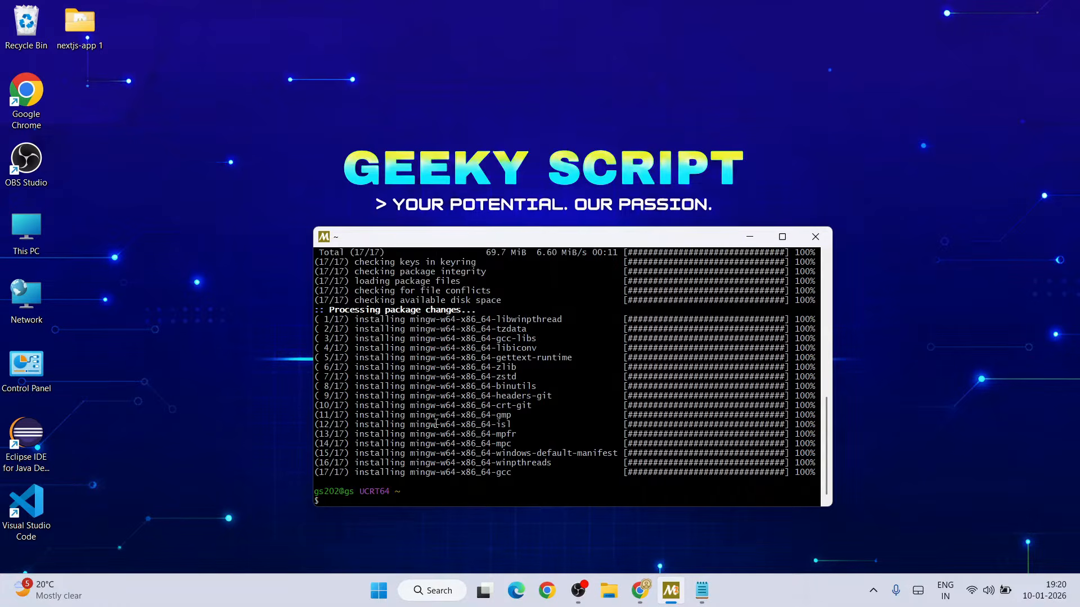
{"action": "left_click_drag", "start_coordinate": [361, 472], "coordinate": [657, 473]}
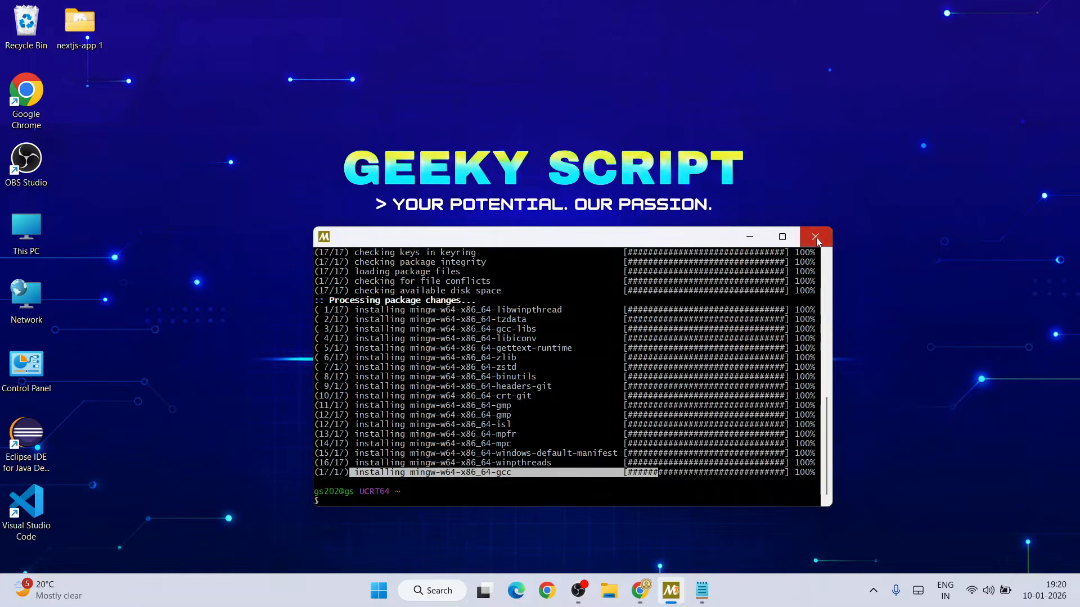
{"action": "left_click", "coordinate": [815, 236]}
Step: Open the folder C:\msys64\mingw64\bin in File Explorer and look through its files
{"action": "left_click", "coordinate": [624, 591]}
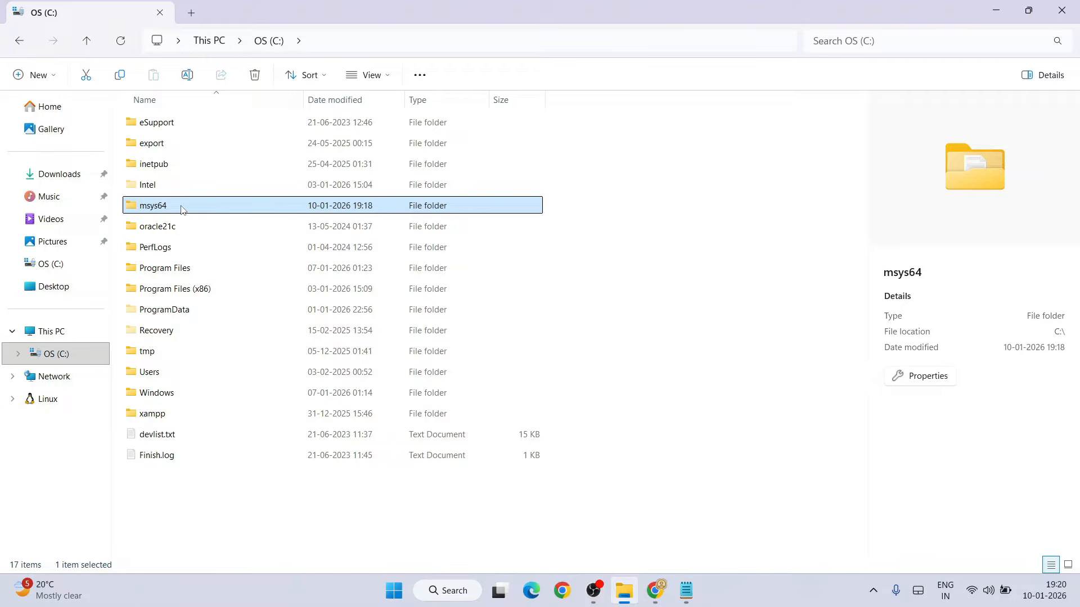
{"action": "double_click", "coordinate": [181, 207]}
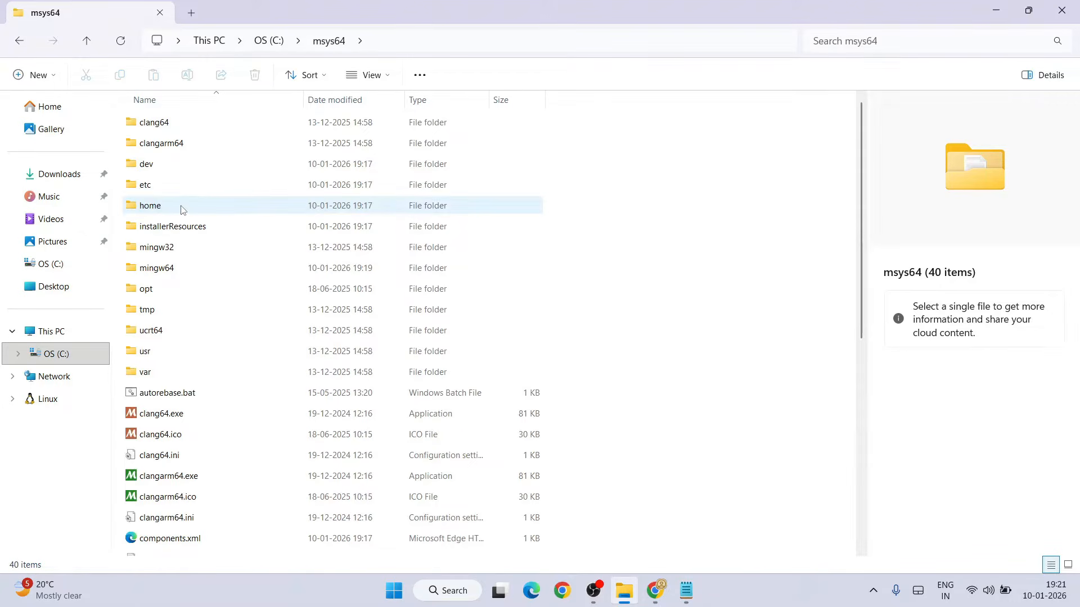
{"action": "left_click", "coordinate": [187, 271]}
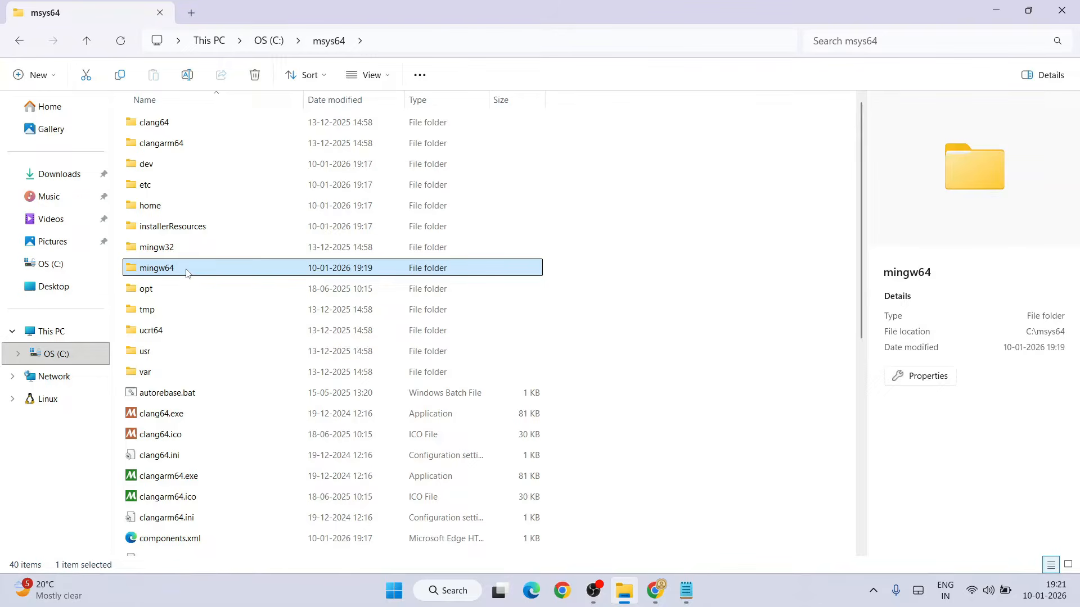
{"action": "double_click", "coordinate": [187, 271]}
{"action": "double_click", "coordinate": [163, 123]}
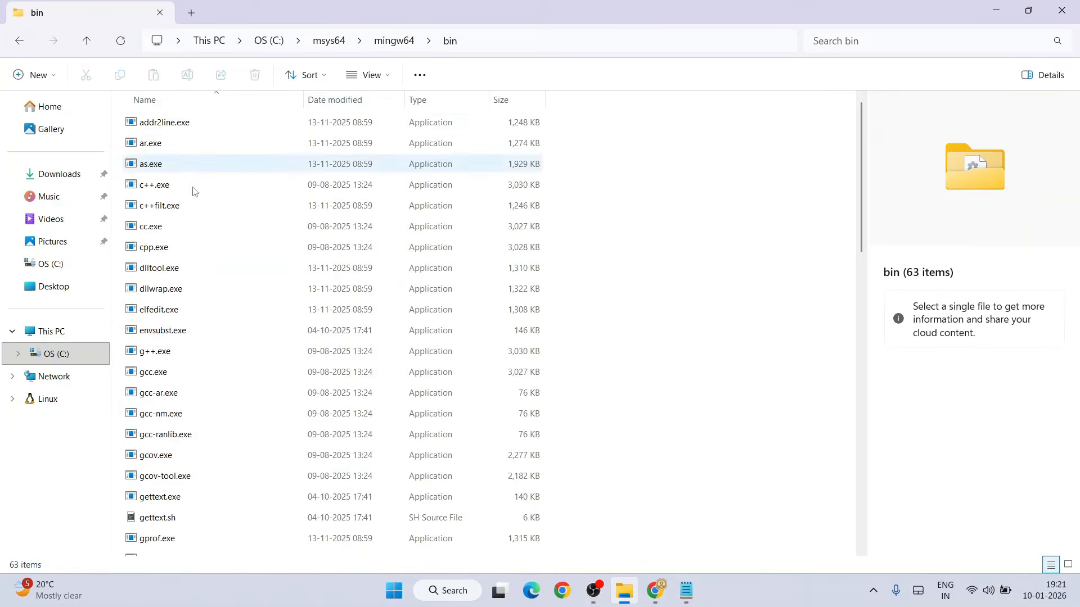
{"action": "scroll", "coordinate": [224, 314], "scroll_direction": "down", "scroll_amount": 8}
{"action": "scroll", "coordinate": [224, 314], "scroll_direction": "up", "scroll_amount": 8}
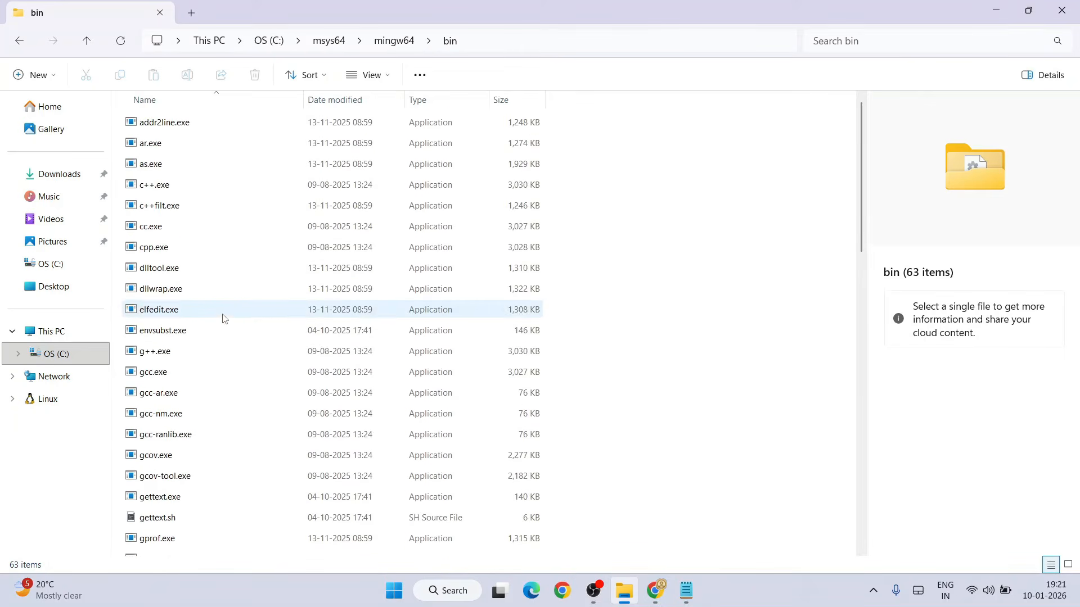
Step: Copy the full path of the bin folder, C:\msys64\mingw64\bin
{"action": "left_click", "coordinate": [591, 39]}
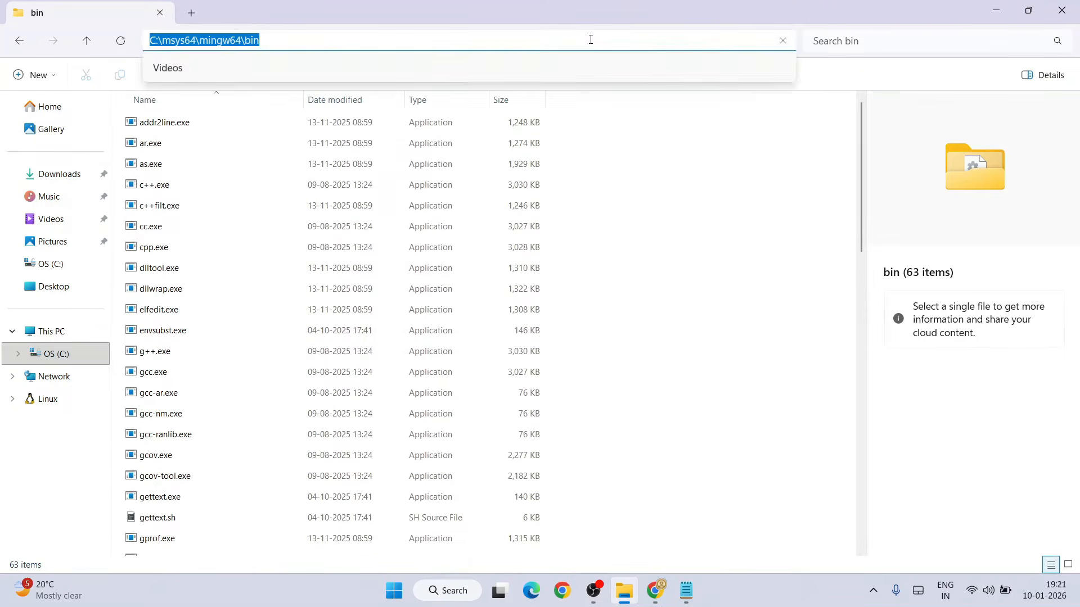
{"action": "right_click", "coordinate": [590, 39]}
{"action": "left_click", "coordinate": [627, 75]}
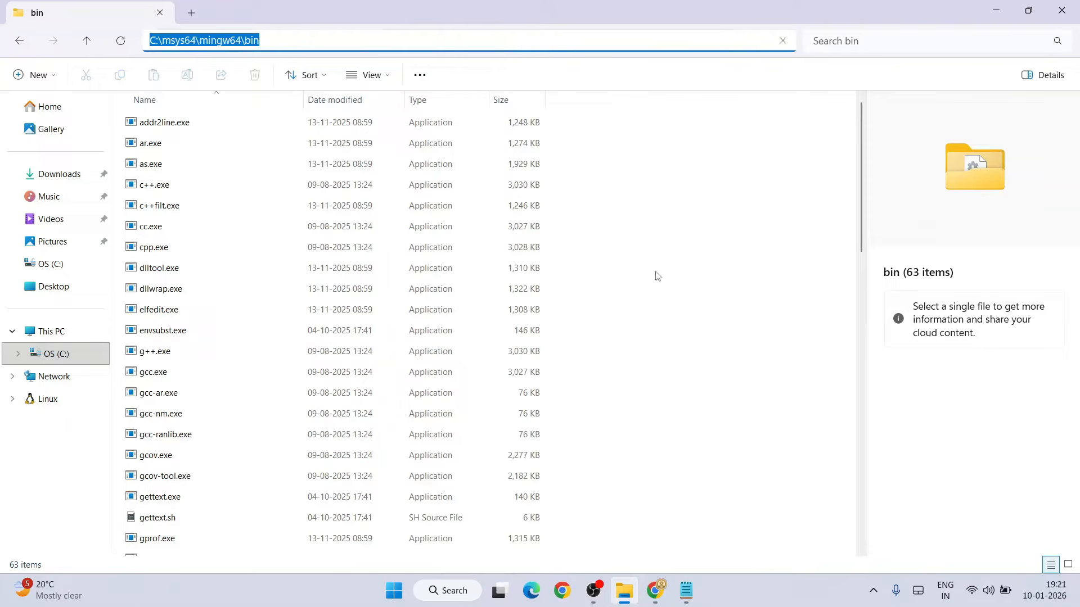
Step: Find "Edit the system environment variables" through Windows search and open the Environment Variables dialog
{"action": "left_click", "coordinate": [450, 594]}
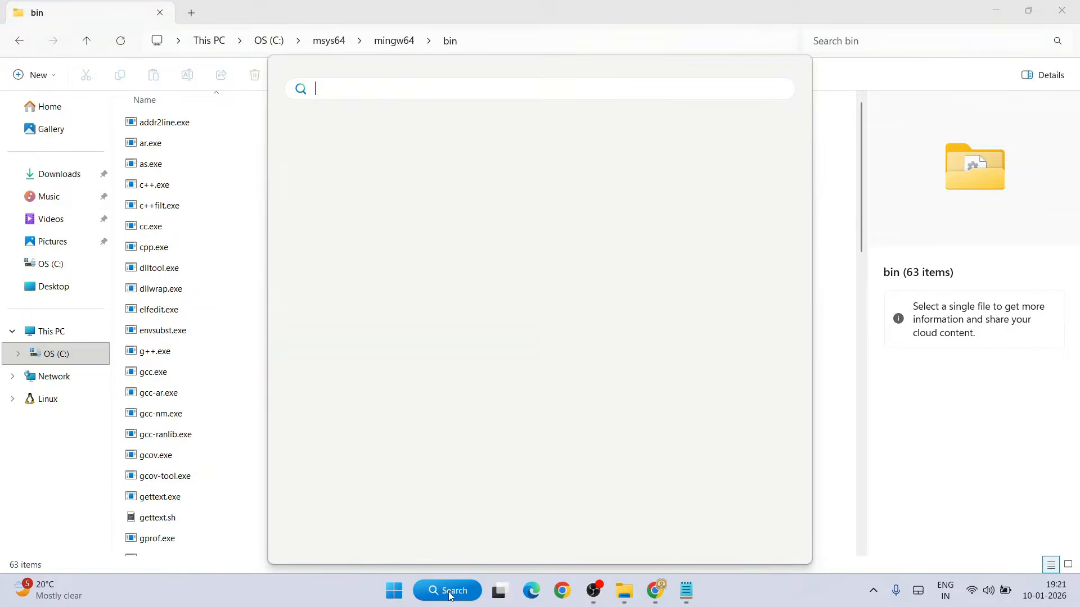
{"action": "type", "text": "envi"}
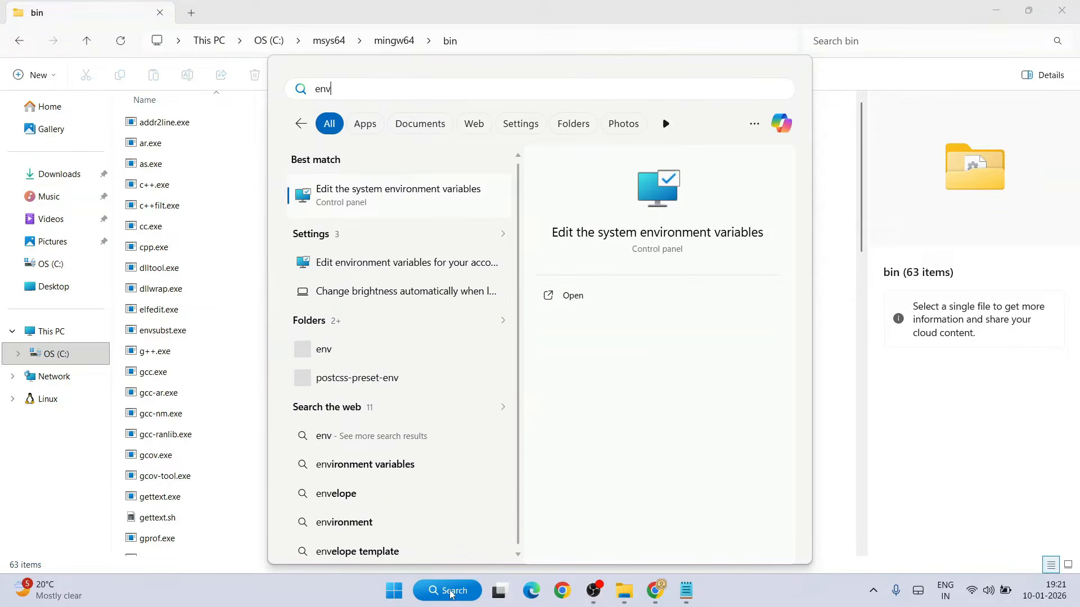
{"action": "left_click", "coordinate": [425, 195]}
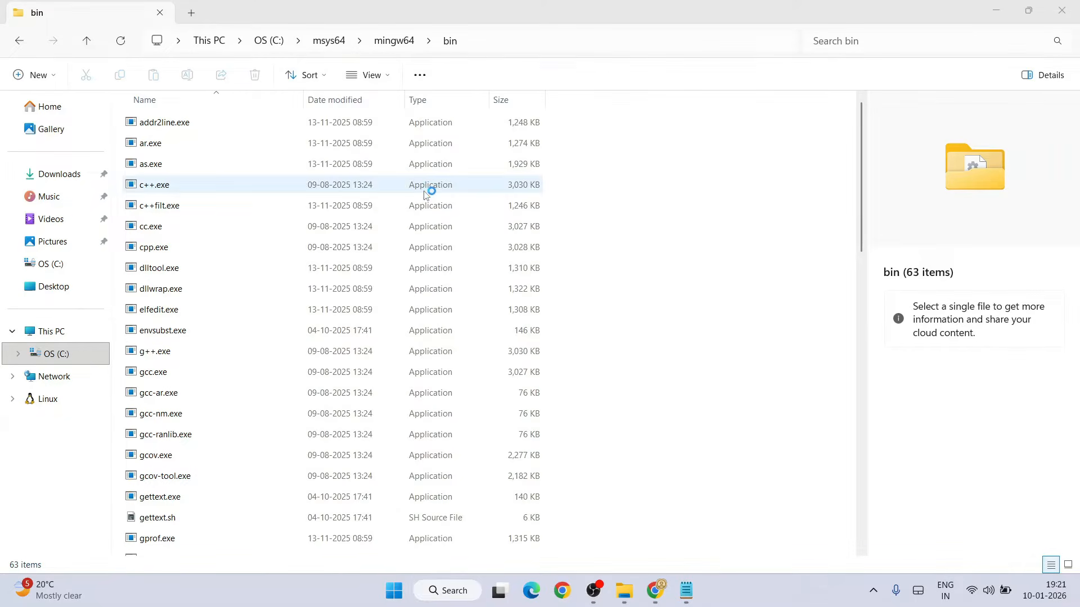
{"action": "left_click", "coordinate": [341, 359]}
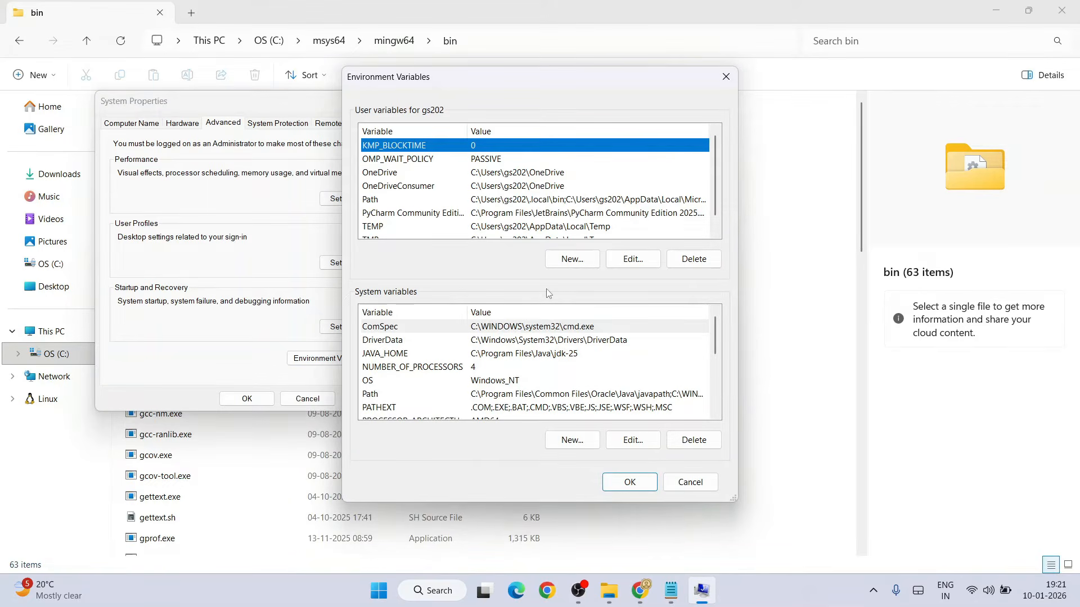
Step: Add the copied folder path C:\msys64\mingw64\bin to the system Path variable and confirm all the open settings dialogs
{"action": "left_click", "coordinate": [375, 395]}
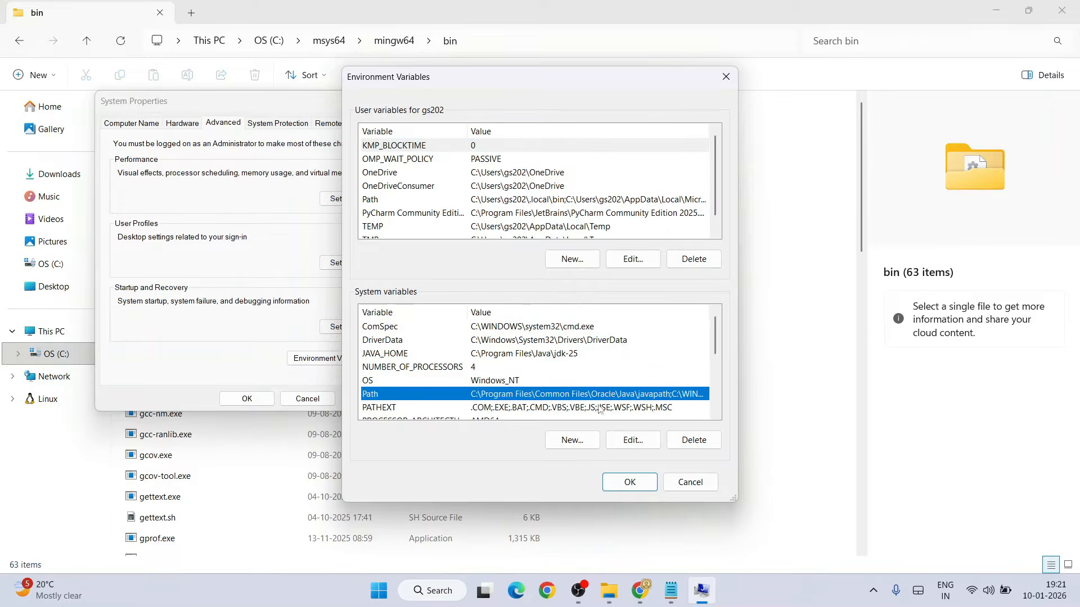
{"action": "left_click", "coordinate": [633, 440]}
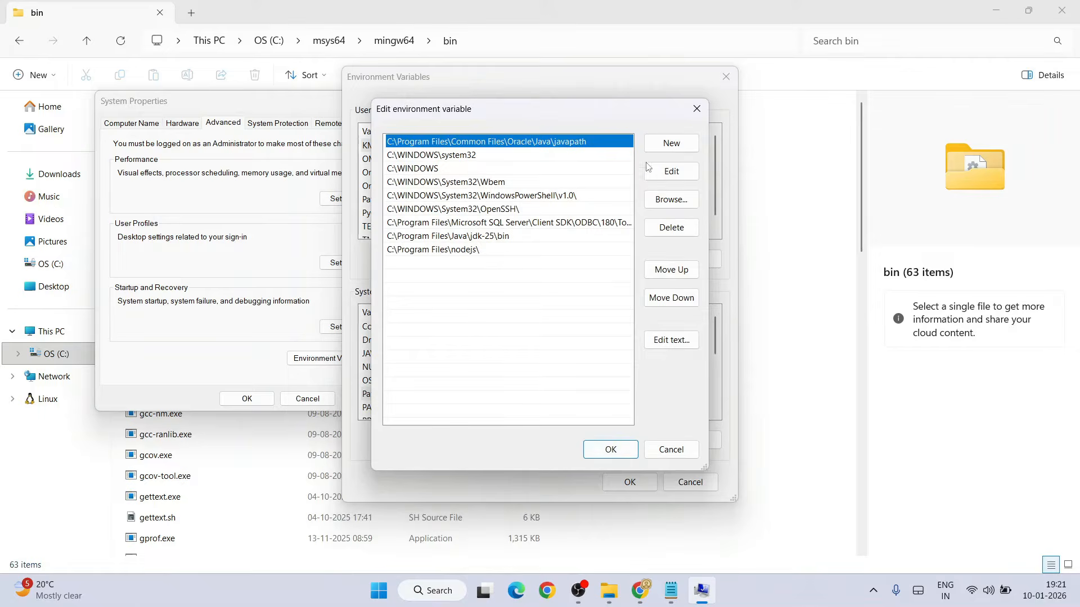
{"action": "left_click", "coordinate": [671, 144]}
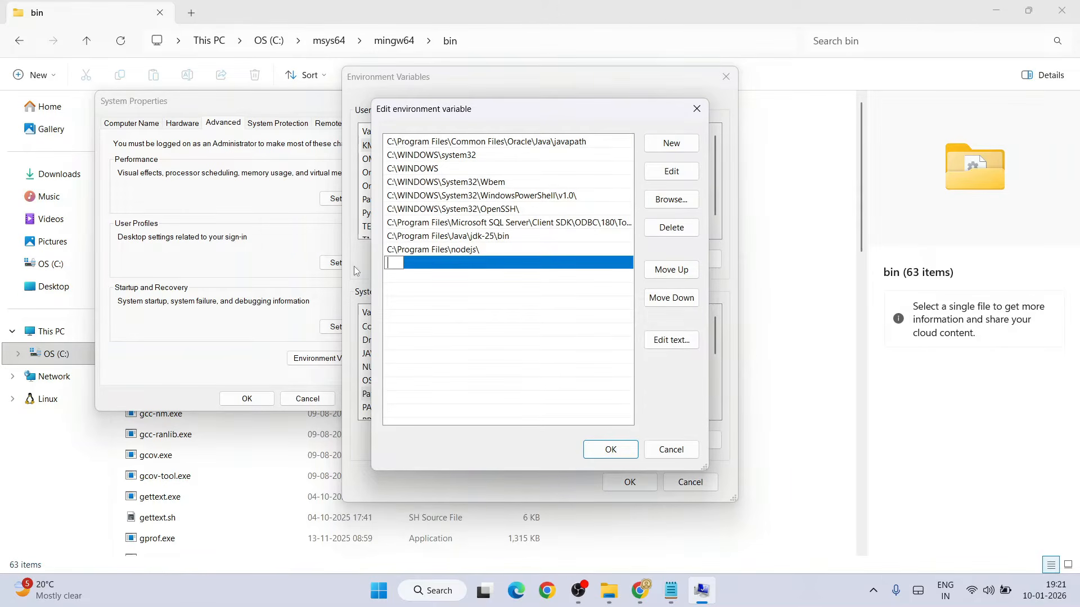
{"action": "key", "text": "ctrl+v"}
{"action": "left_click", "coordinate": [453, 313]}
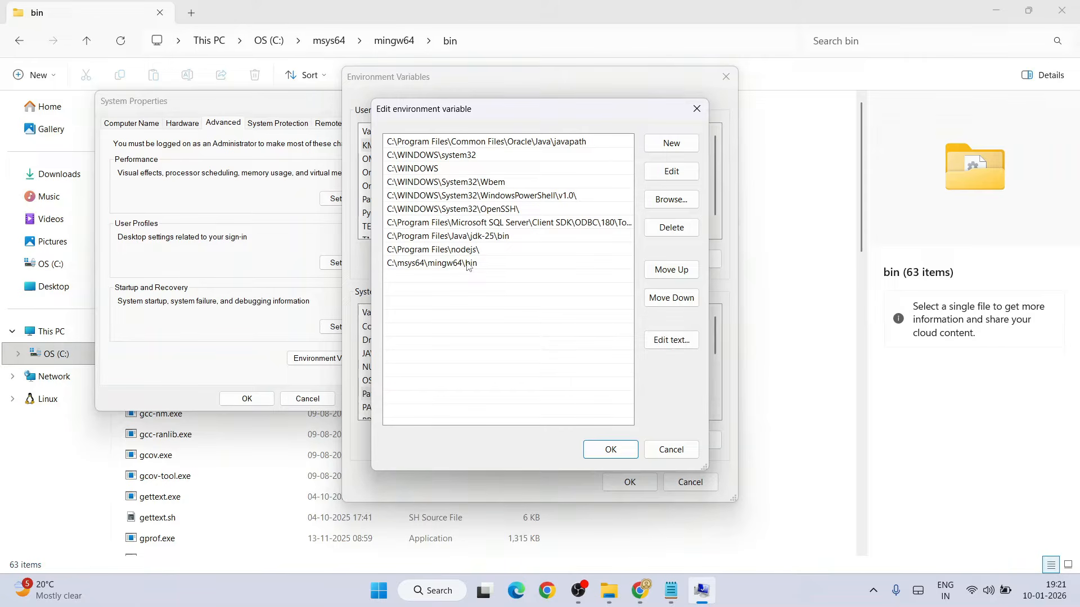
{"action": "left_click", "coordinate": [610, 449]}
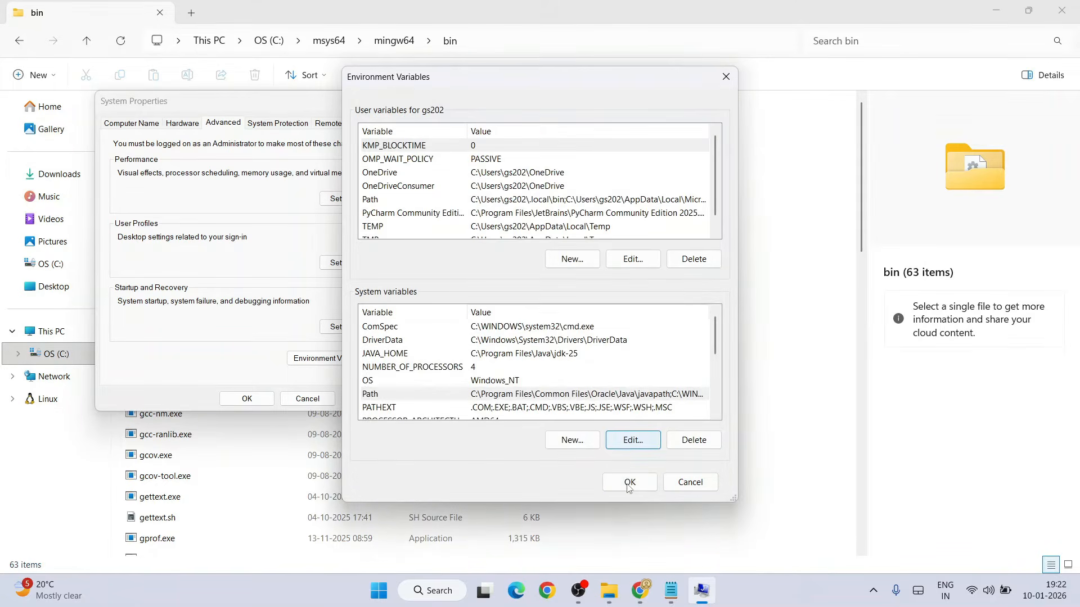
{"action": "left_click", "coordinate": [630, 483]}
{"action": "left_click", "coordinate": [247, 398]}
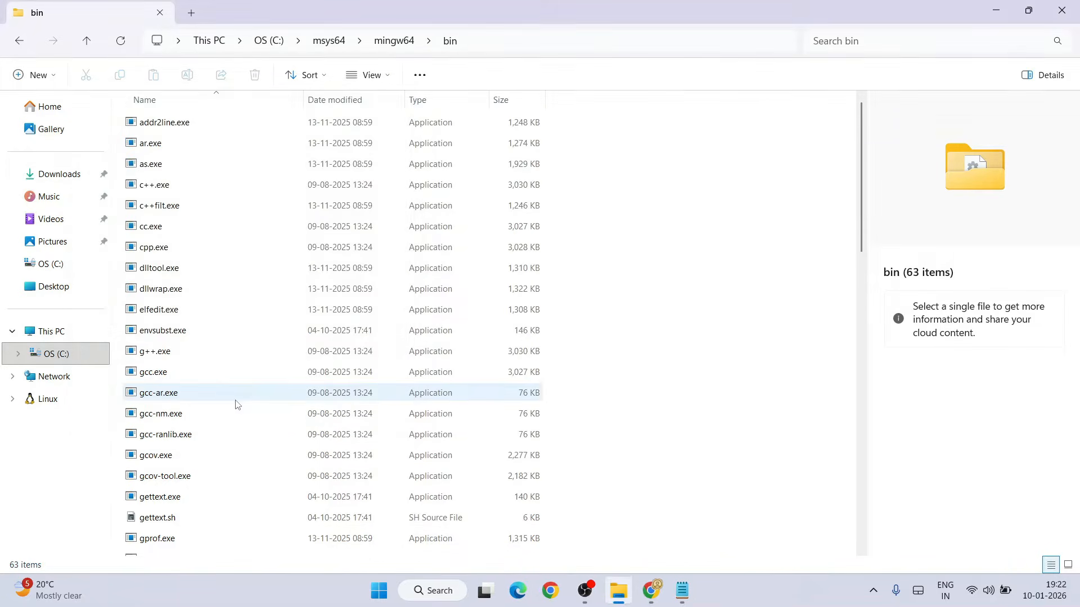
Step: Minimize the bin folder window, check the GCC installation with gcc --version in a Command Prompt, and close the prompt
{"action": "left_click", "coordinate": [995, 10]}
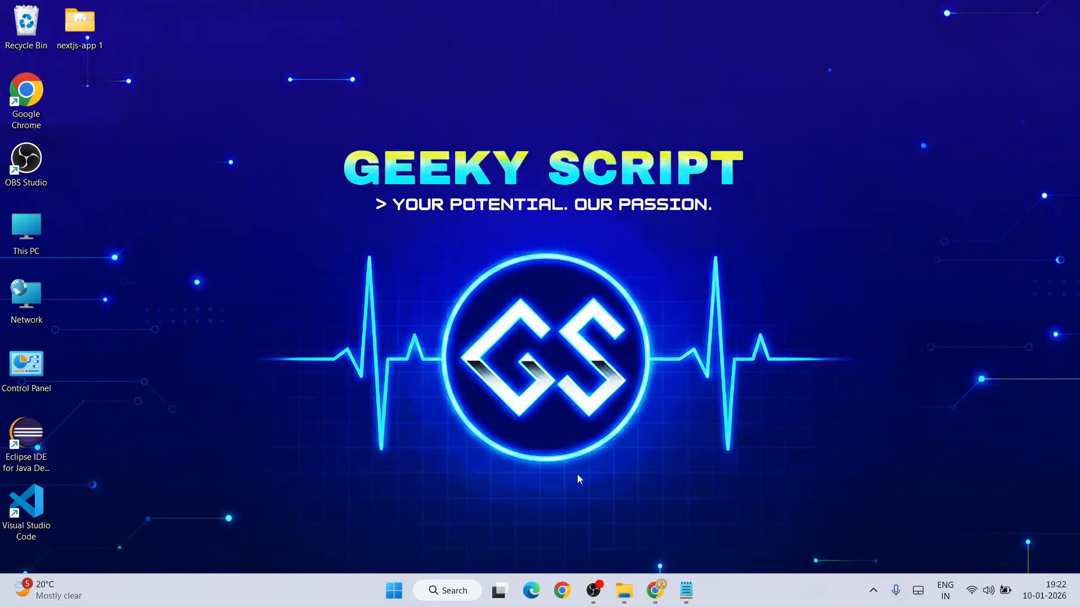
{"action": "left_click", "coordinate": [448, 590]}
{"action": "type", "text": "cmd"}
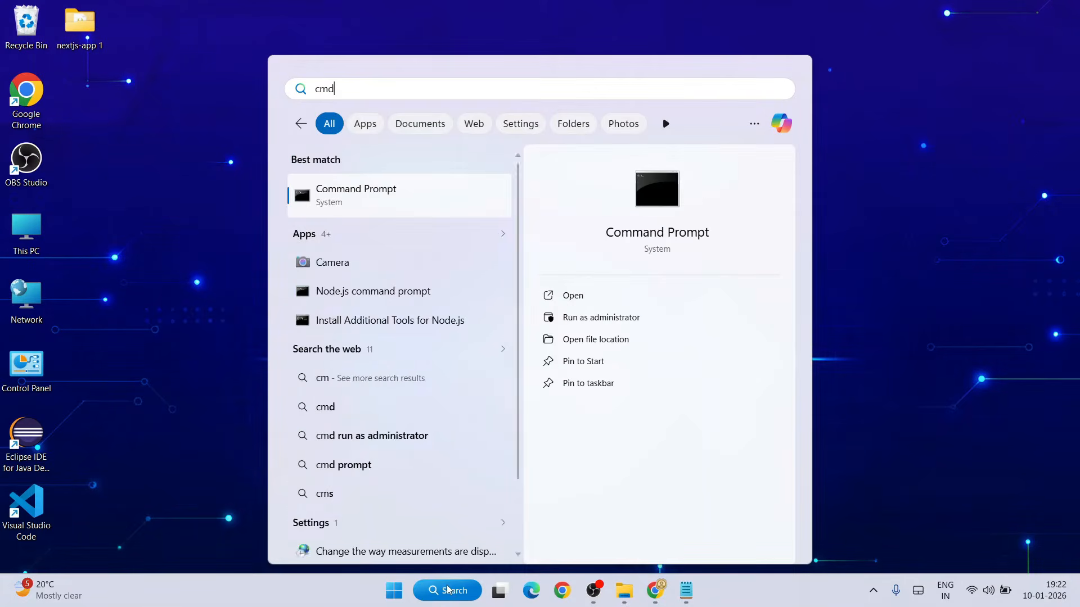
{"action": "left_click", "coordinate": [392, 212]}
{"action": "left_click_drag", "start_coordinate": [504, 120], "coordinate": [523, 214]}
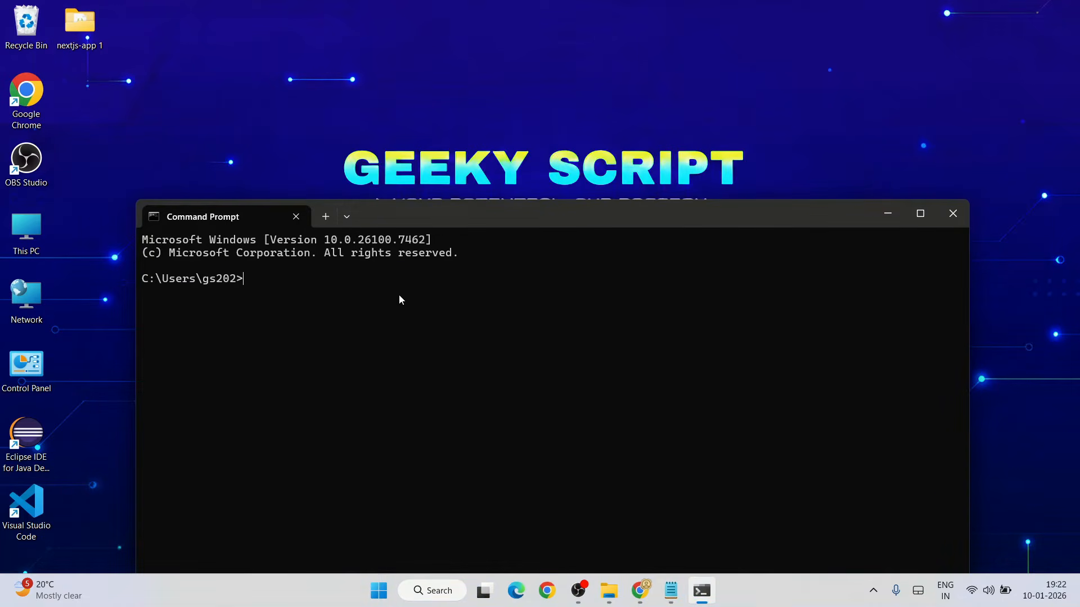
{"action": "type", "text": "gcc --version"}
{"action": "key", "text": "Return"}
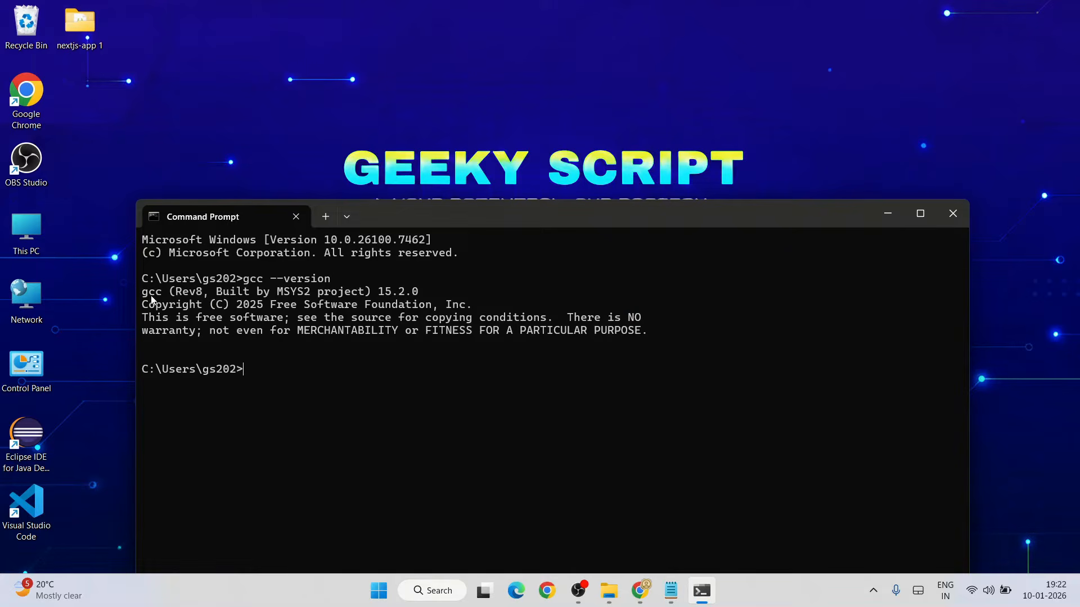
{"action": "left_click_drag", "start_coordinate": [142, 285], "coordinate": [804, 353]}
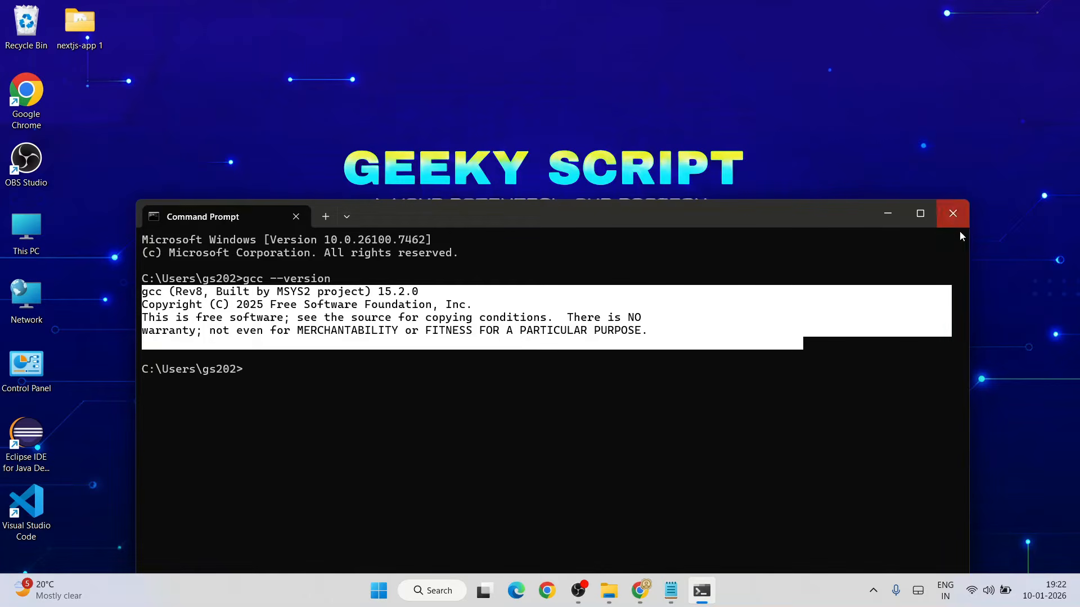
{"action": "left_click", "coordinate": [960, 217]}
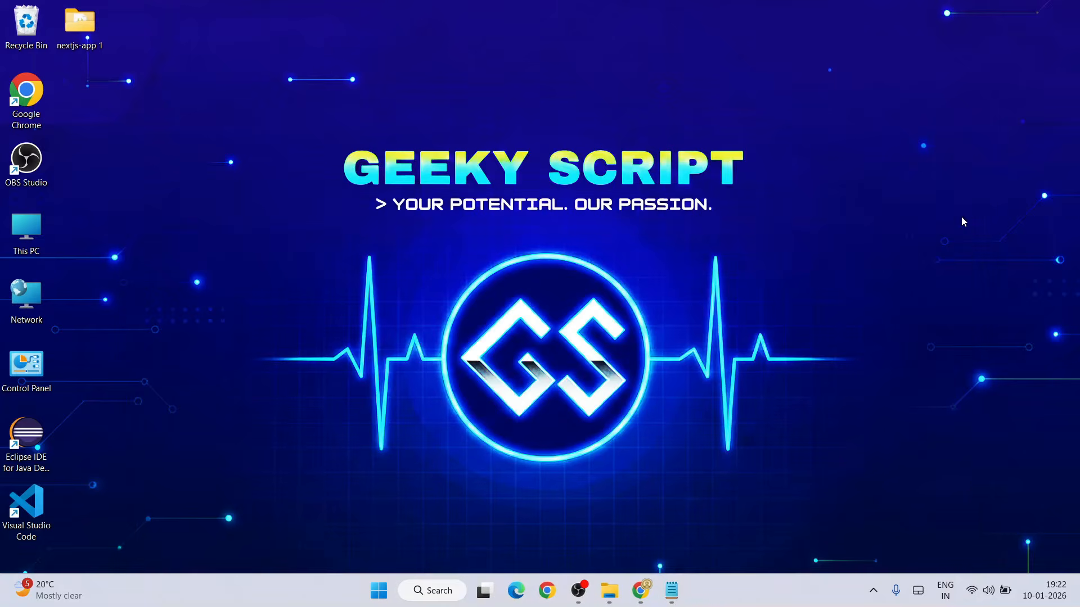
Step: Create a desktop folder named "c progs" and open it
{"action": "right_click", "coordinate": [117, 187]}
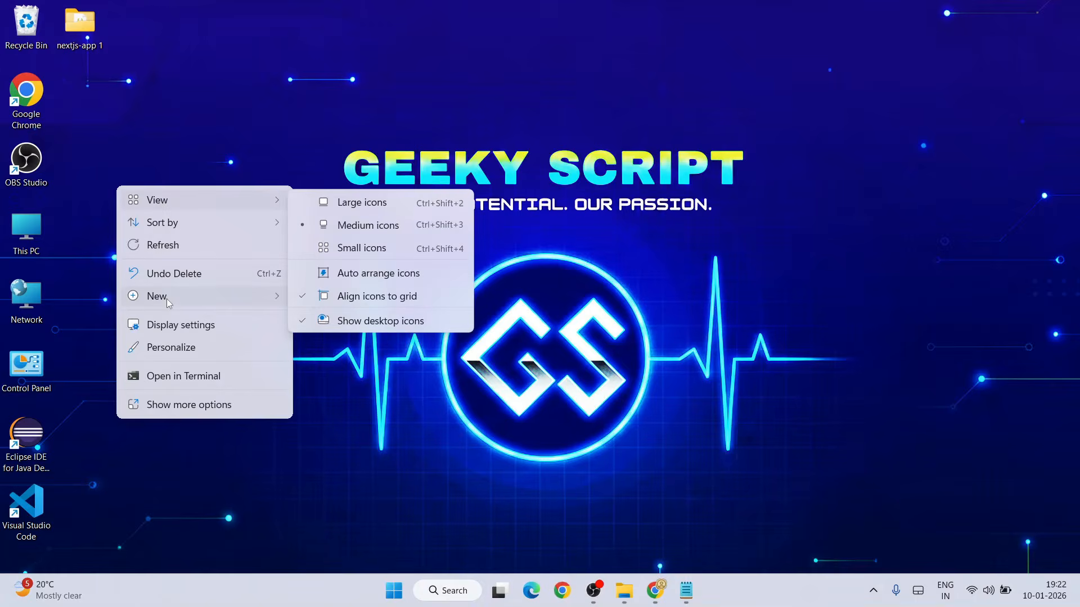
{"action": "mouse_move", "coordinate": [166, 298]}
{"action": "left_click", "coordinate": [318, 301]}
{"action": "type", "text": "c progs"}
{"action": "key", "text": "Return"}
{"action": "key", "text": "Return"}
Step: Create a new text document in the c progs folder and rename it prog1.c, accepting the extension change
{"action": "right_click", "coordinate": [379, 229]}
{"action": "mouse_move", "coordinate": [453, 336]}
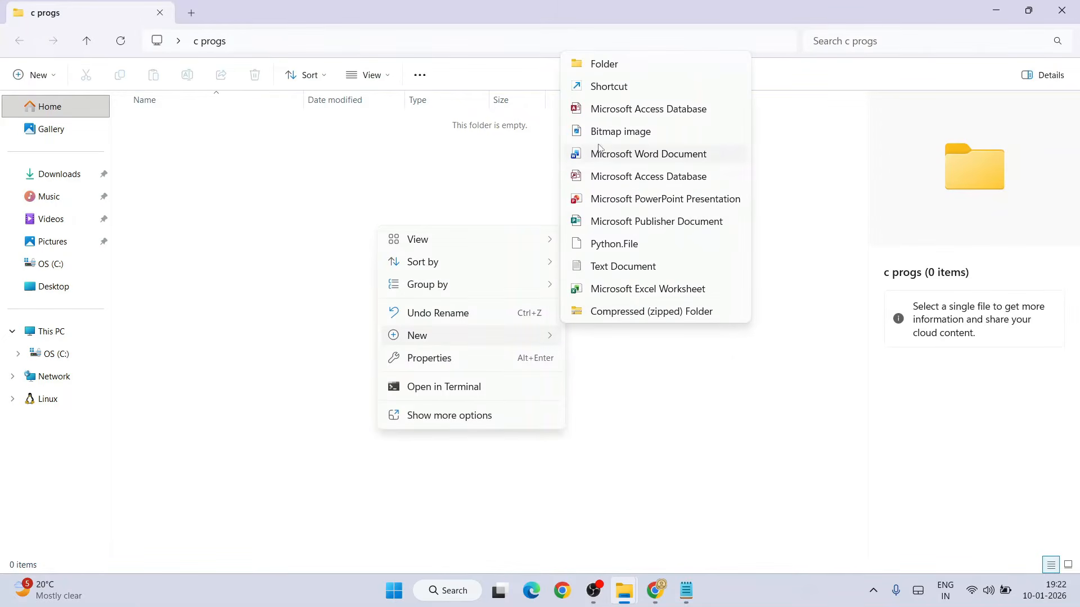
{"action": "left_click", "coordinate": [630, 268]}
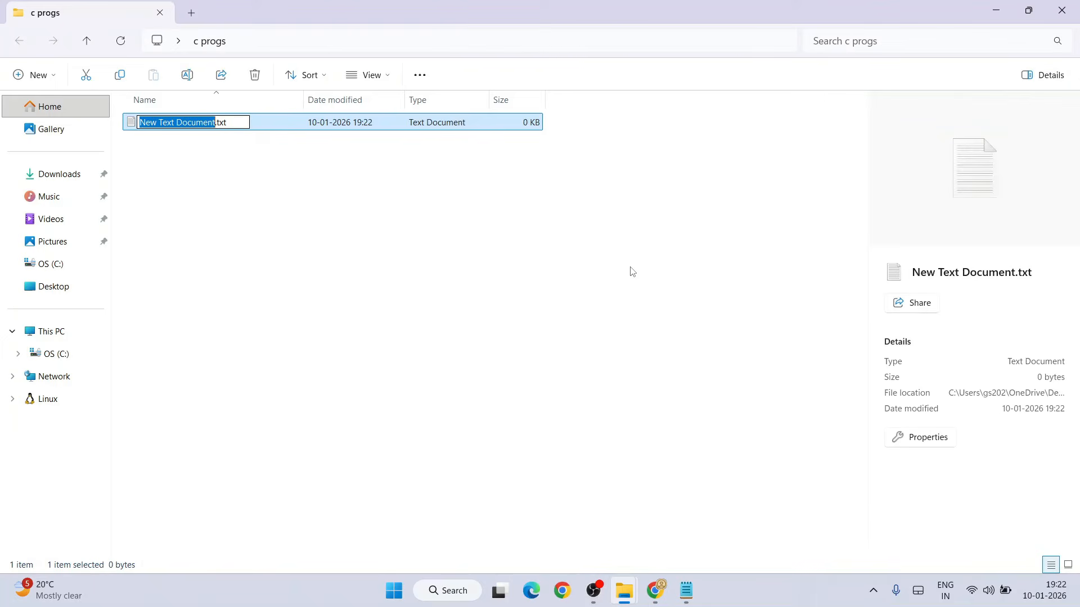
{"action": "type", "text": "prog1."}
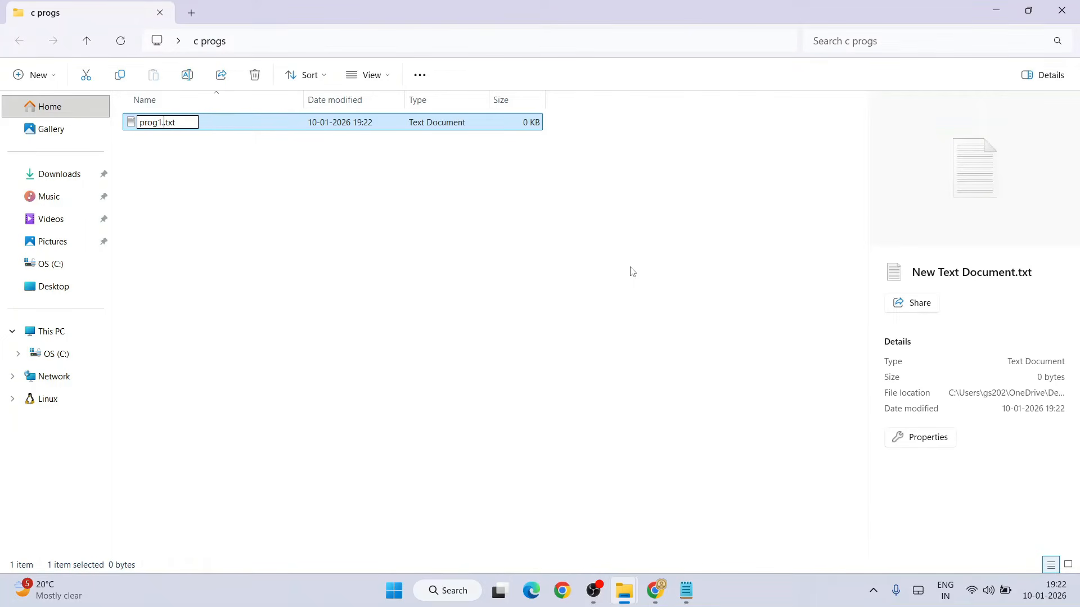
{"action": "key", "text": "shift+End"}
{"action": "type", "text": ".c"}
{"action": "key", "text": "Return"}
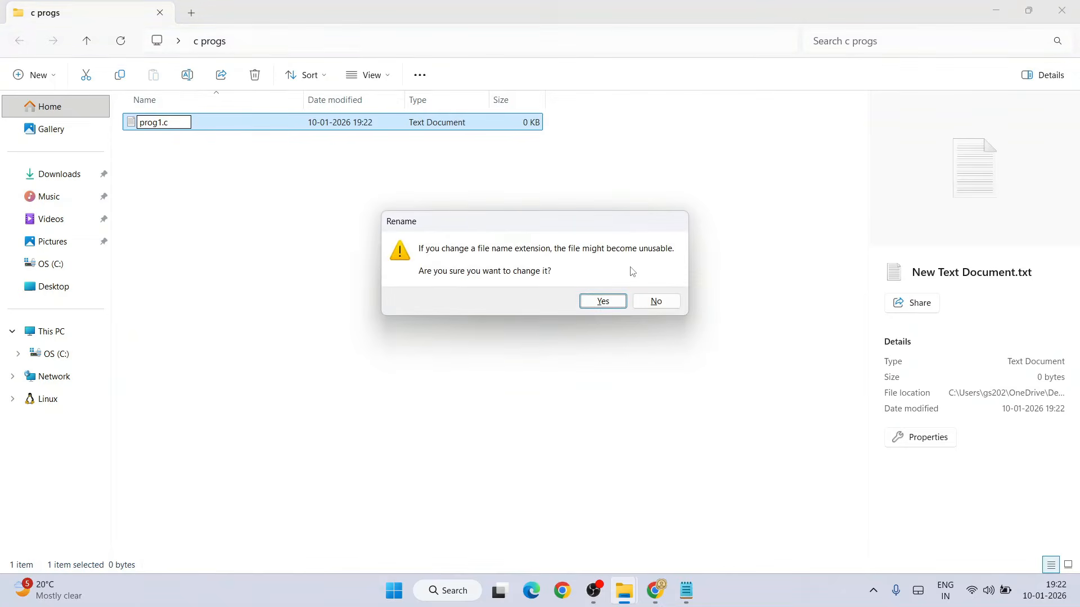
{"action": "left_click", "coordinate": [619, 302]}
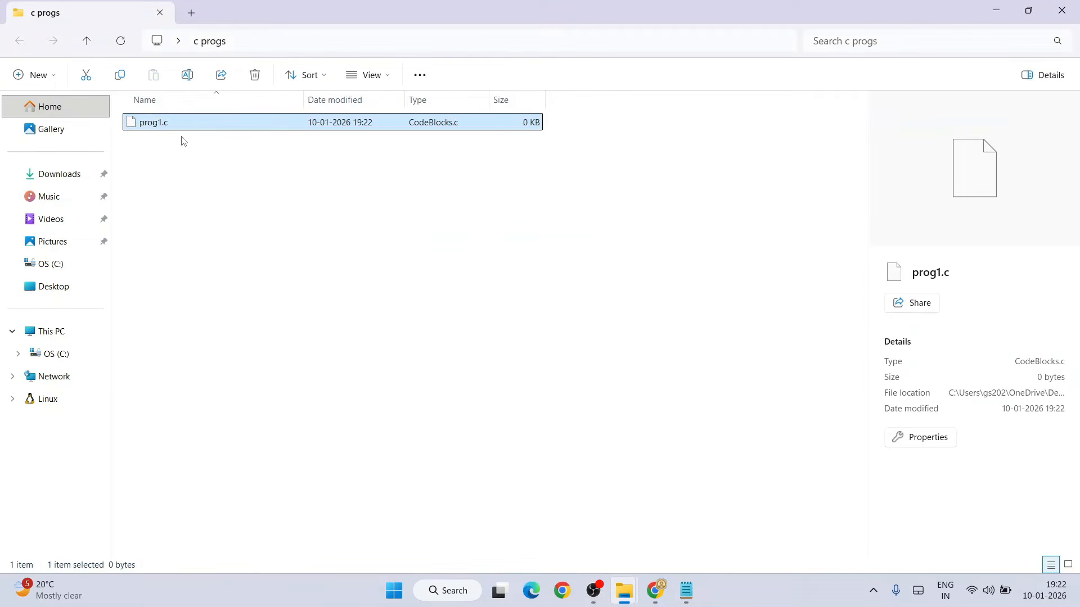
Step: Open prog1.c in Notepad, write a C program that includes stdio.h and prints "Hello, World!" with printf, and save it
{"action": "right_click", "coordinate": [219, 120]}
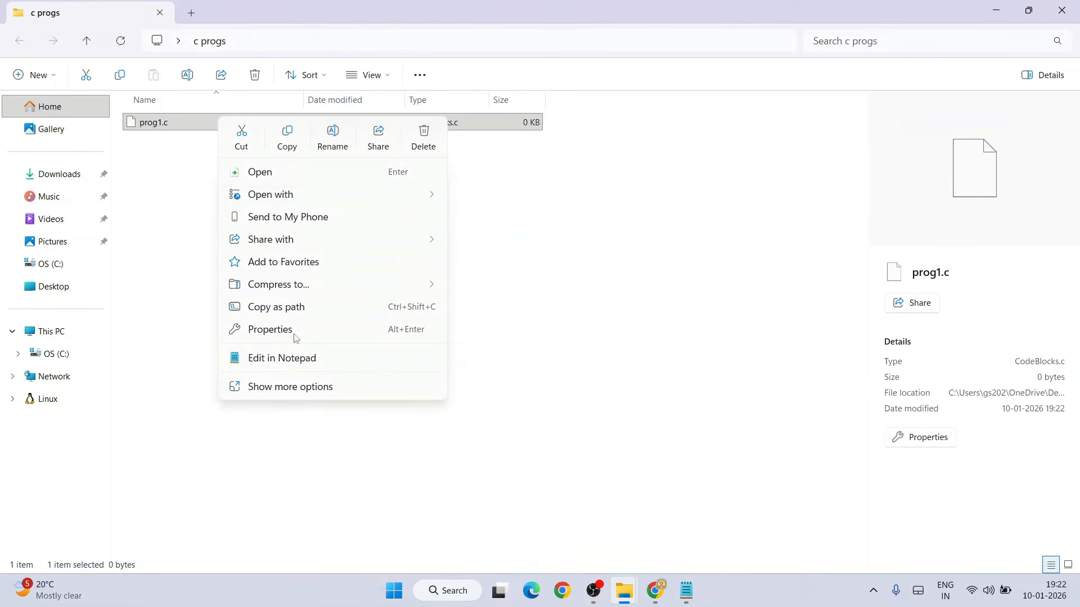
{"action": "left_click", "coordinate": [263, 356]}
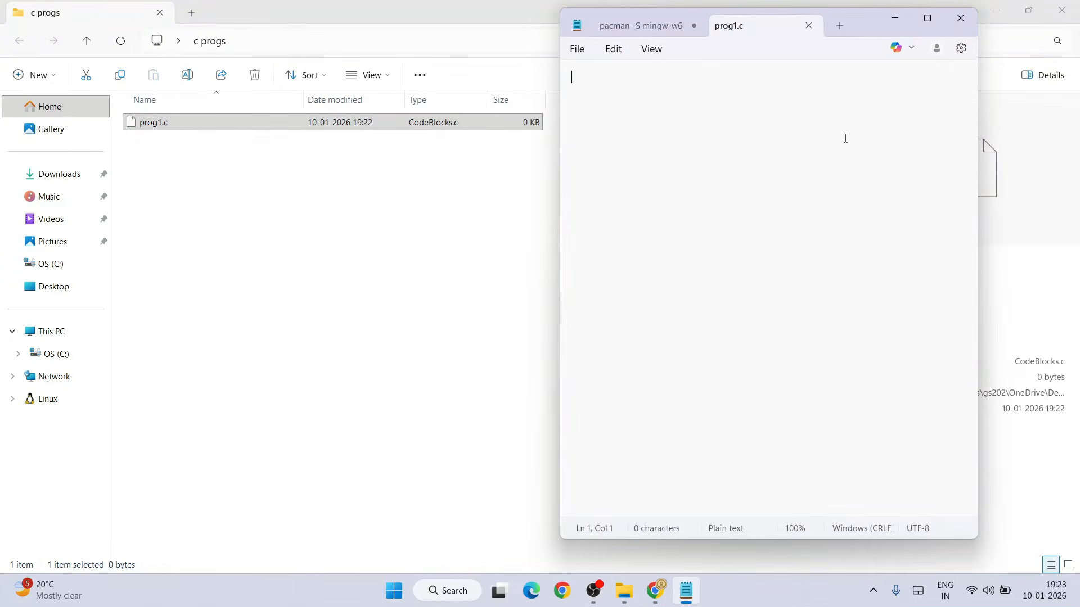
{"action": "type", "text": "#include <stdio.h>  int main() {     printf(\"Hello, World!\\n\");     return 0; }"}
{"action": "key", "text": "ctrl+a"}
{"action": "left_click", "coordinate": [709, 179]}
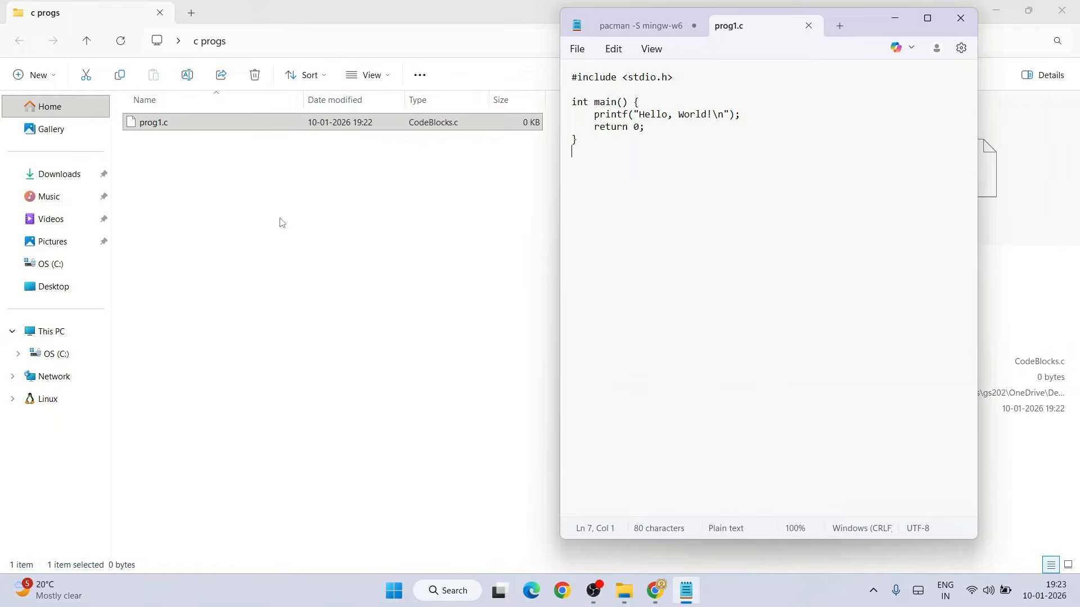
Step: Open a Command Prompt in the c progs folder from File Explorer and move its window clear of the file list
{"action": "left_click", "coordinate": [329, 211]}
{"action": "left_click", "coordinate": [353, 40]}
{"action": "type", "text": "cmd"}
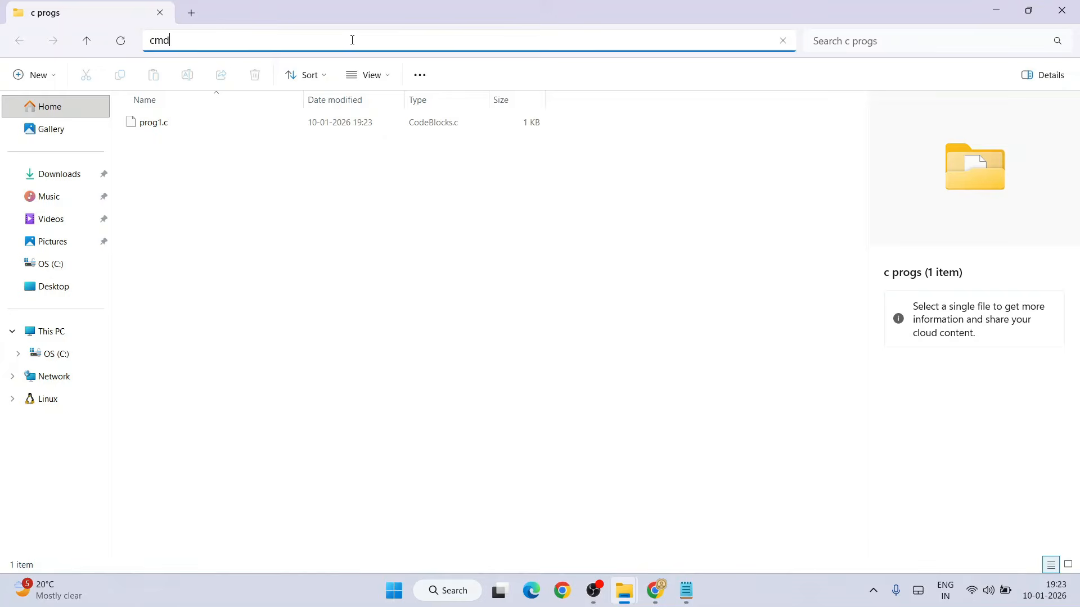
{"action": "key", "text": "Return"}
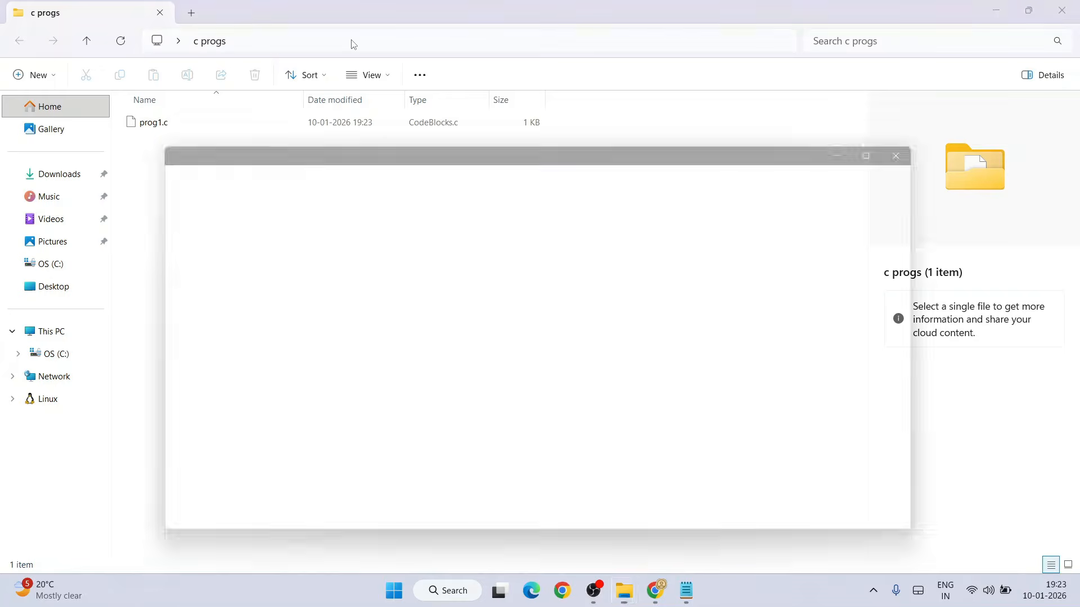
{"action": "left_click_drag", "start_coordinate": [397, 145], "coordinate": [471, 145]}
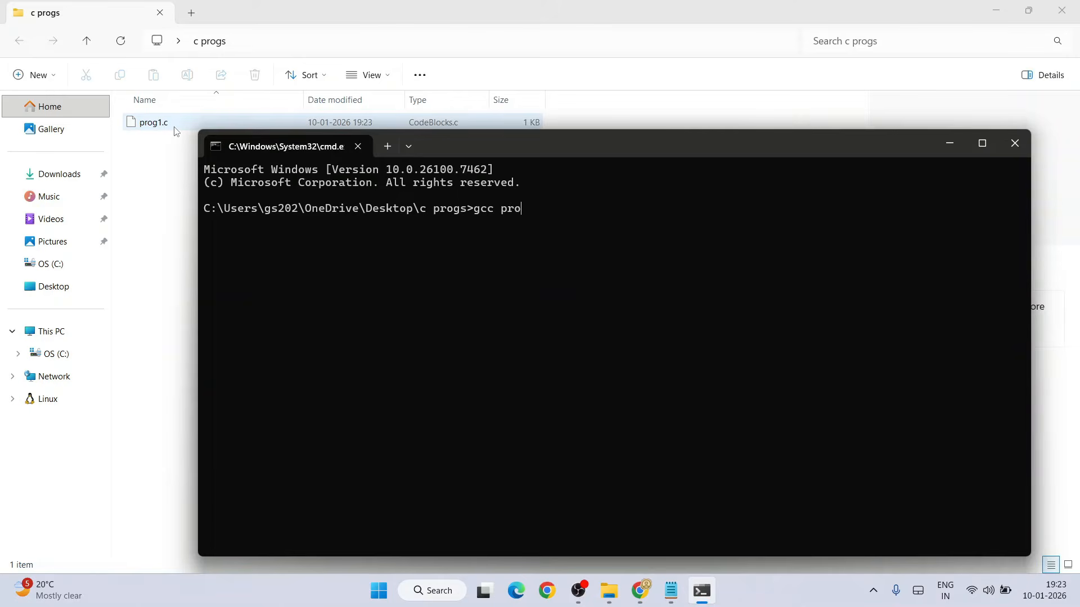
Step: Compile the program with gcc prog1.c, run the executable a, and highlight its output
{"action": "type", "text": "g1"}
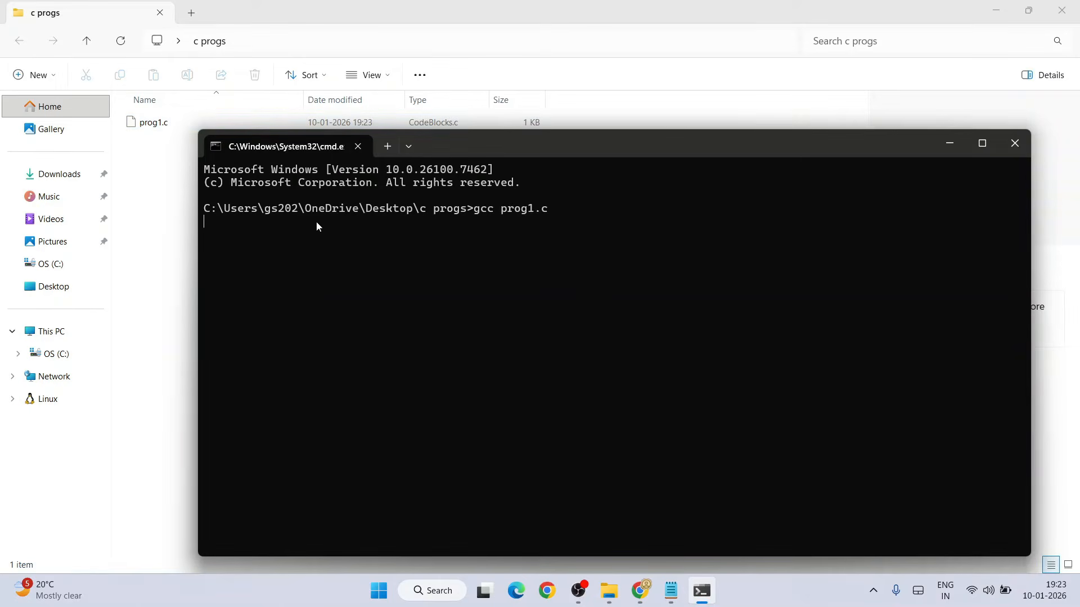
{"action": "type", "text": ".c"}
{"action": "key", "text": "Return"}
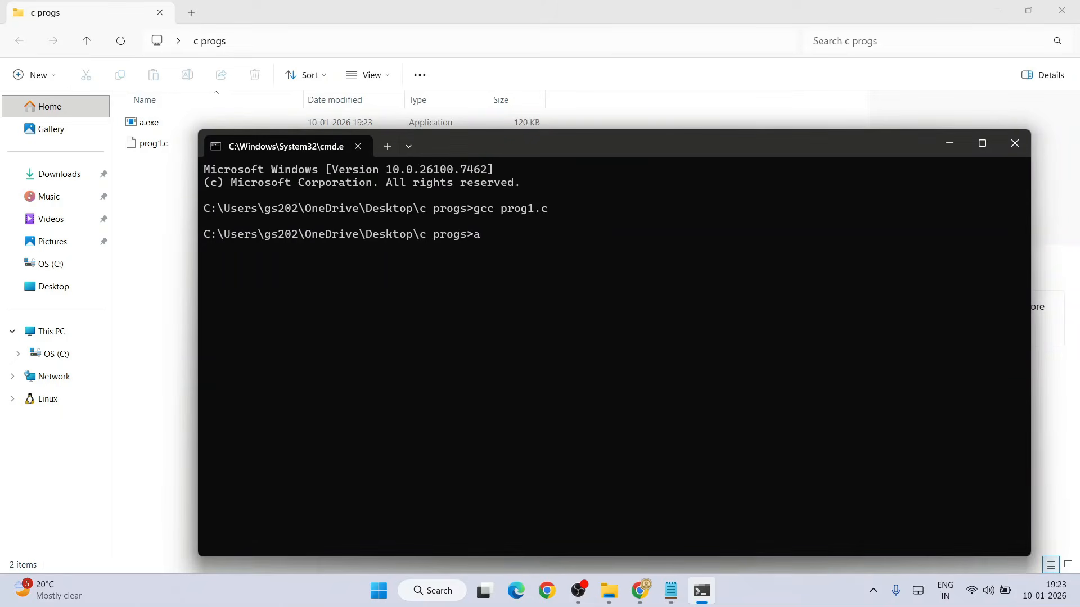
{"action": "key", "text": "Return"}
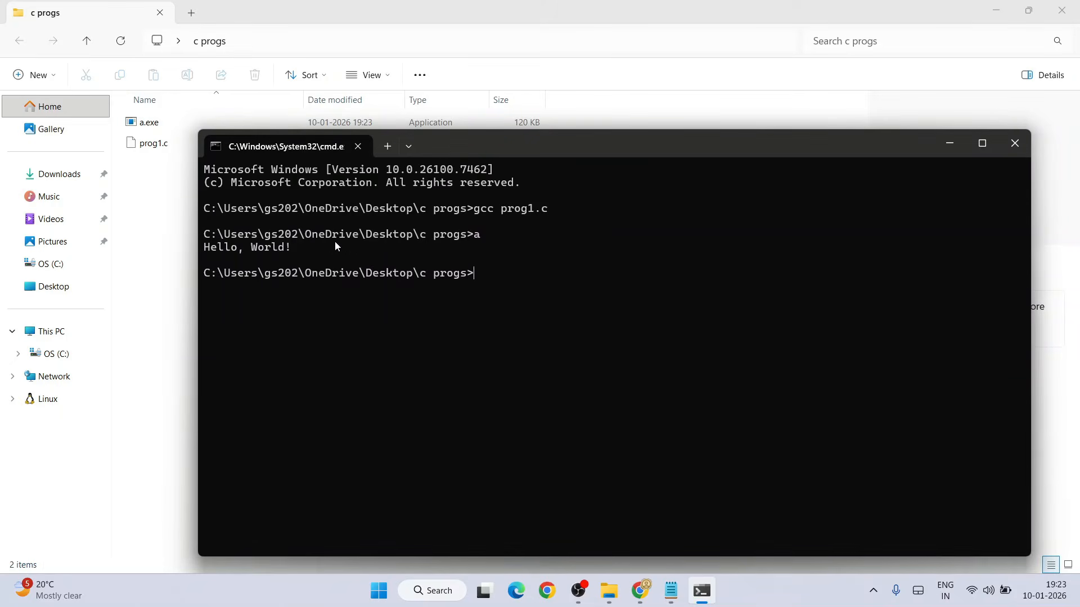
{"action": "left_click_drag", "start_coordinate": [335, 246], "coordinate": [7, 170]}
{"action": "left_click", "coordinate": [344, 207]}
{"action": "left_click_drag", "start_coordinate": [325, 248], "coordinate": [159, 238]}
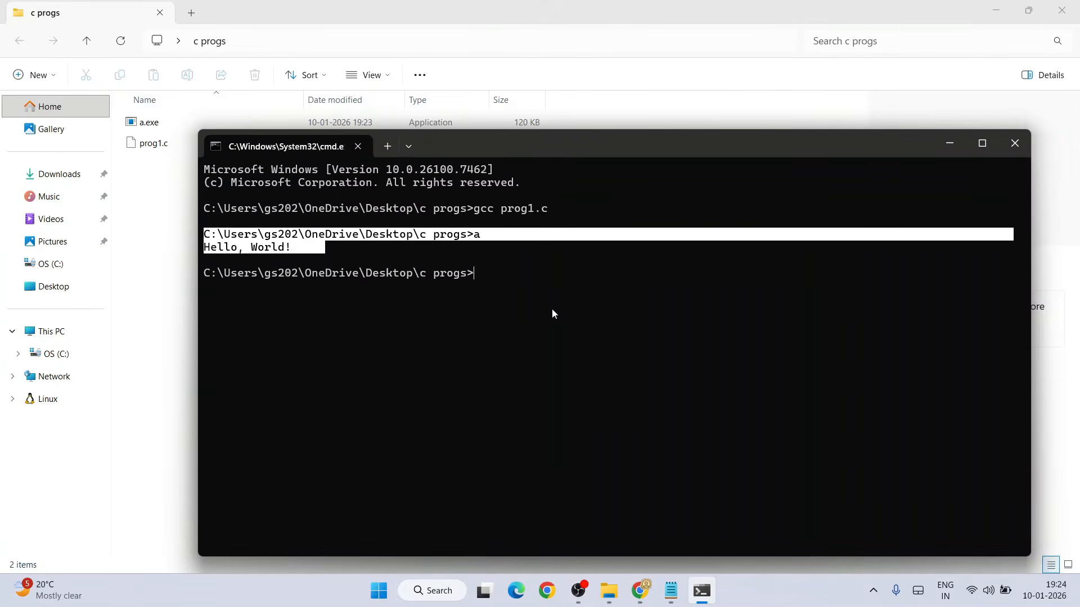
Step: Switch to Chrome and look through the Geeky Script YouTube videos, its Python and WordPress playlists, and the image background removal article
{"action": "left_click", "coordinate": [640, 591]}
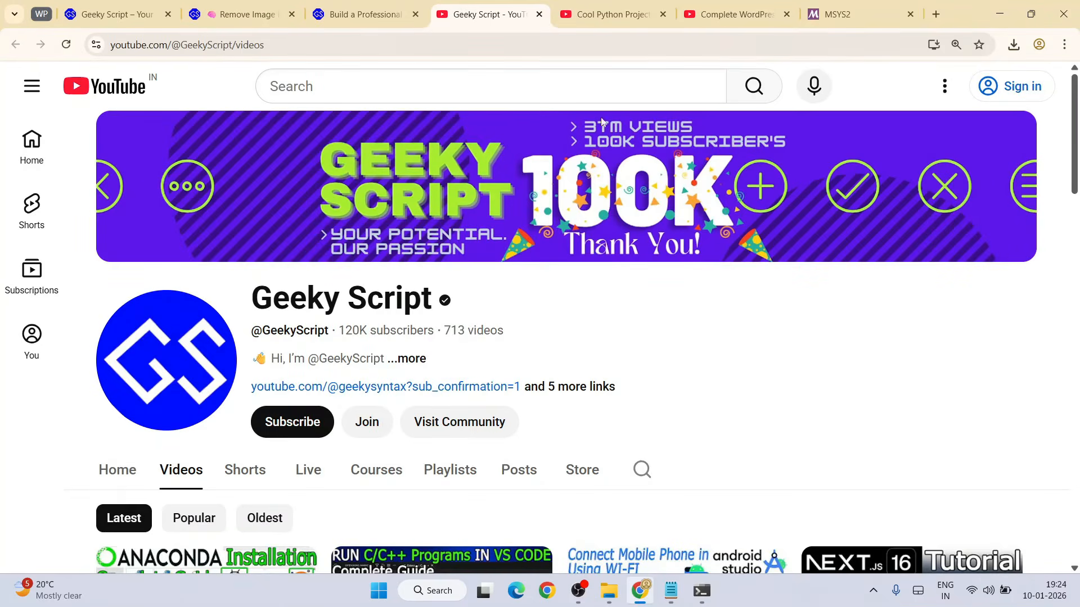
{"action": "scroll", "coordinate": [559, 267], "scroll_direction": "down", "scroll_amount": 4}
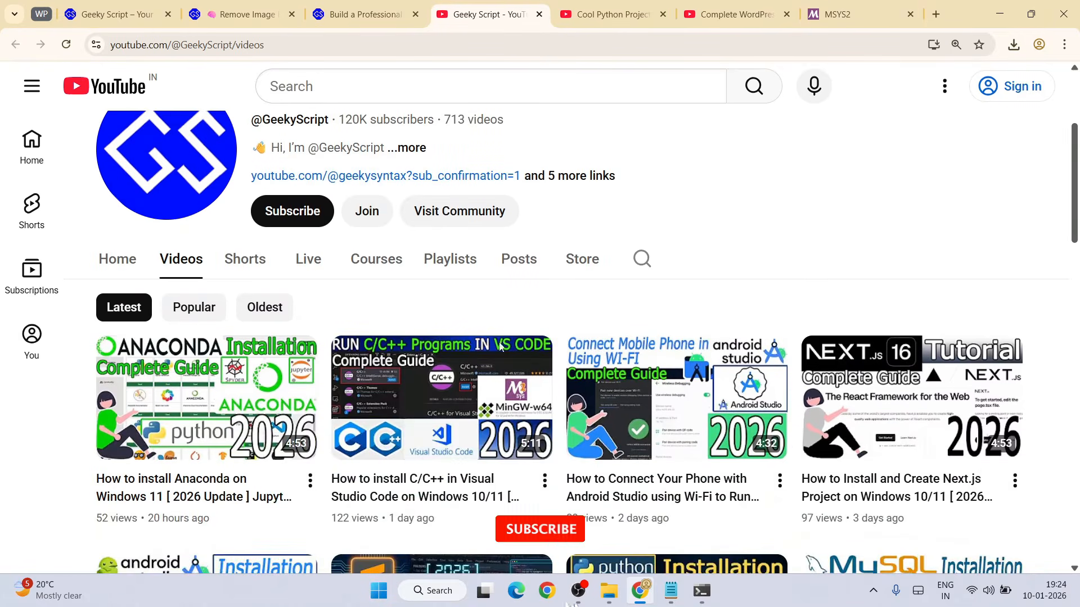
{"action": "mouse_move", "coordinate": [411, 402]}
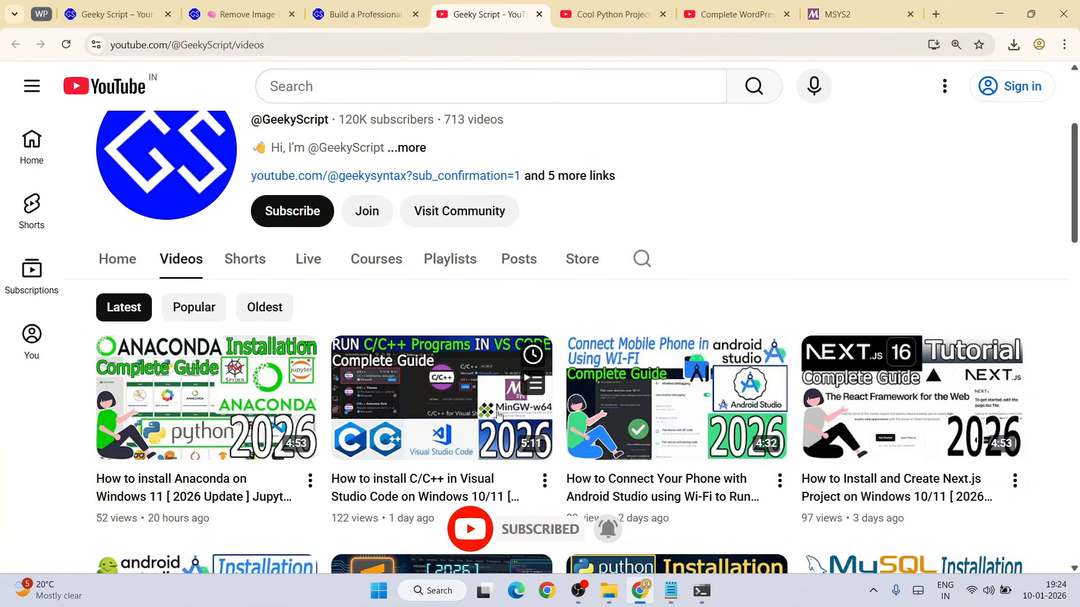
{"action": "mouse_move", "coordinate": [459, 439]}
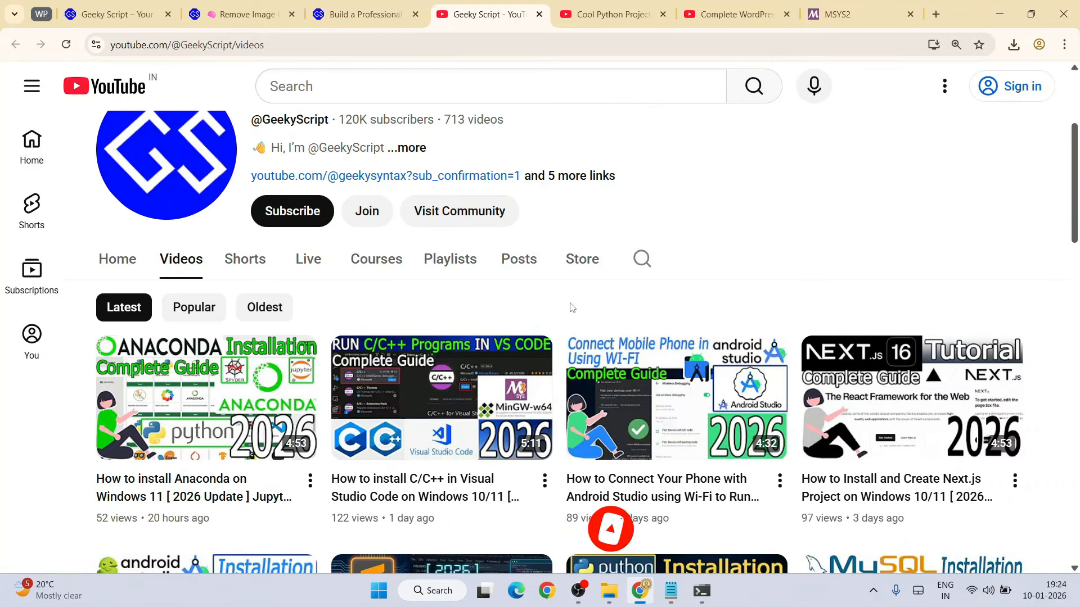
{"action": "scroll", "coordinate": [686, 256], "scroll_direction": "up", "scroll_amount": 2}
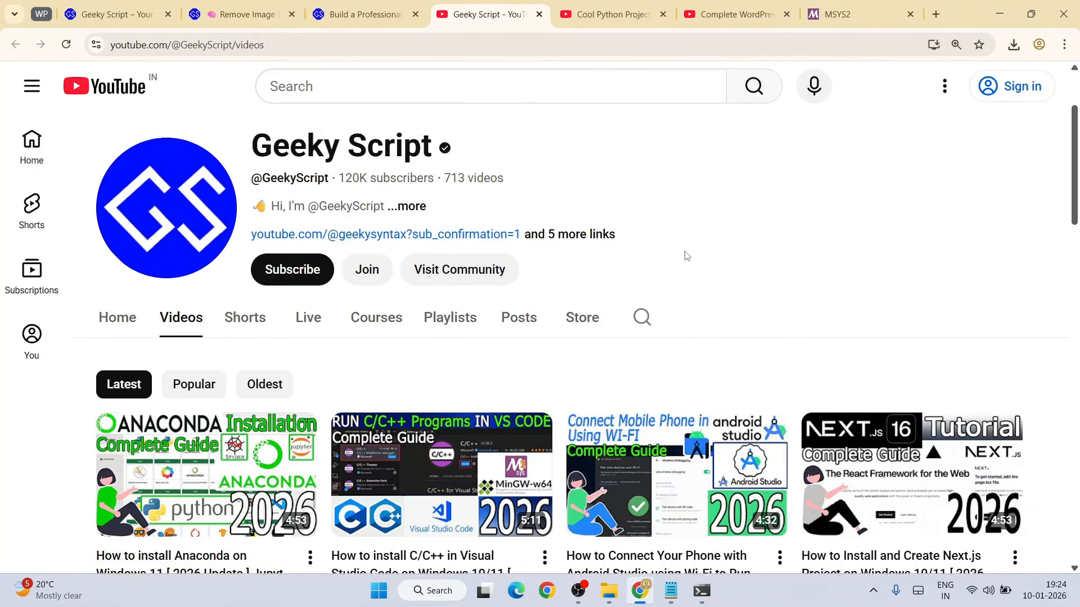
{"action": "scroll", "coordinate": [684, 255], "scroll_direction": "up", "scroll_amount": 1}
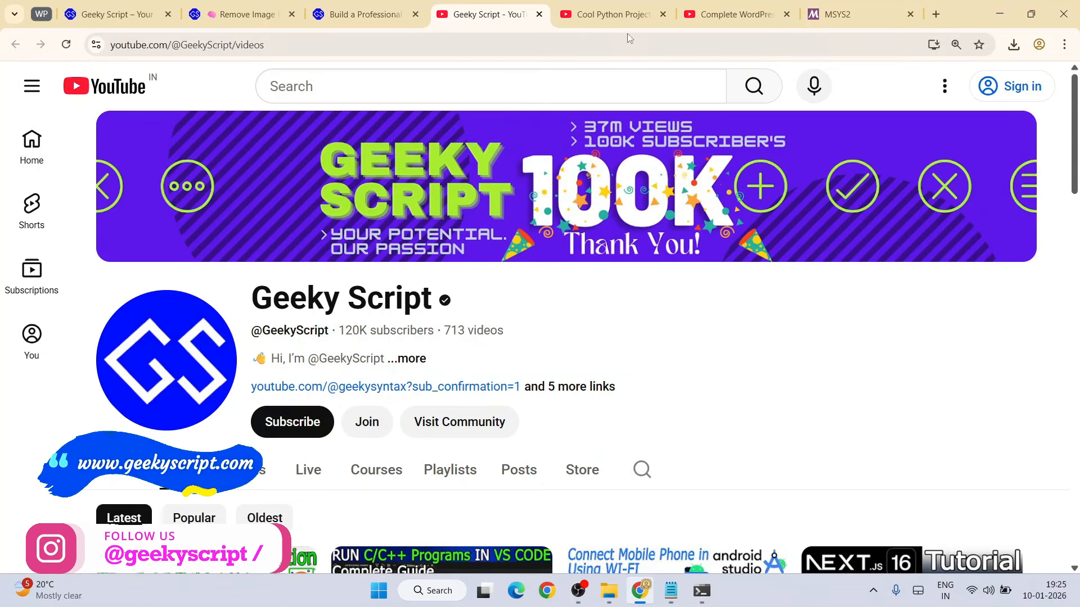
{"action": "left_click", "coordinate": [624, 15]}
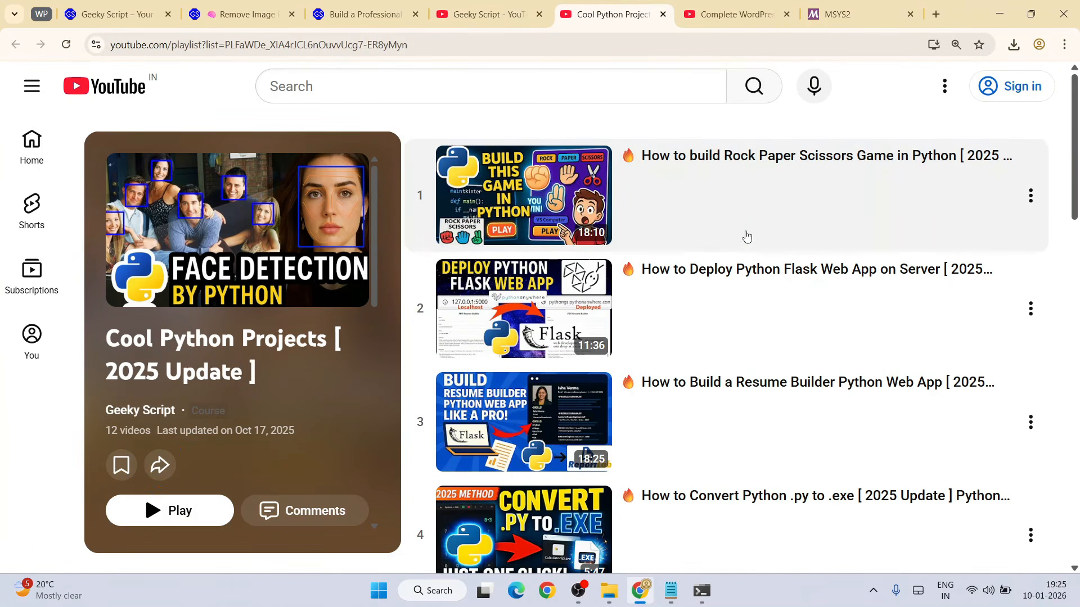
{"action": "scroll", "coordinate": [746, 237], "scroll_direction": "down", "scroll_amount": 15}
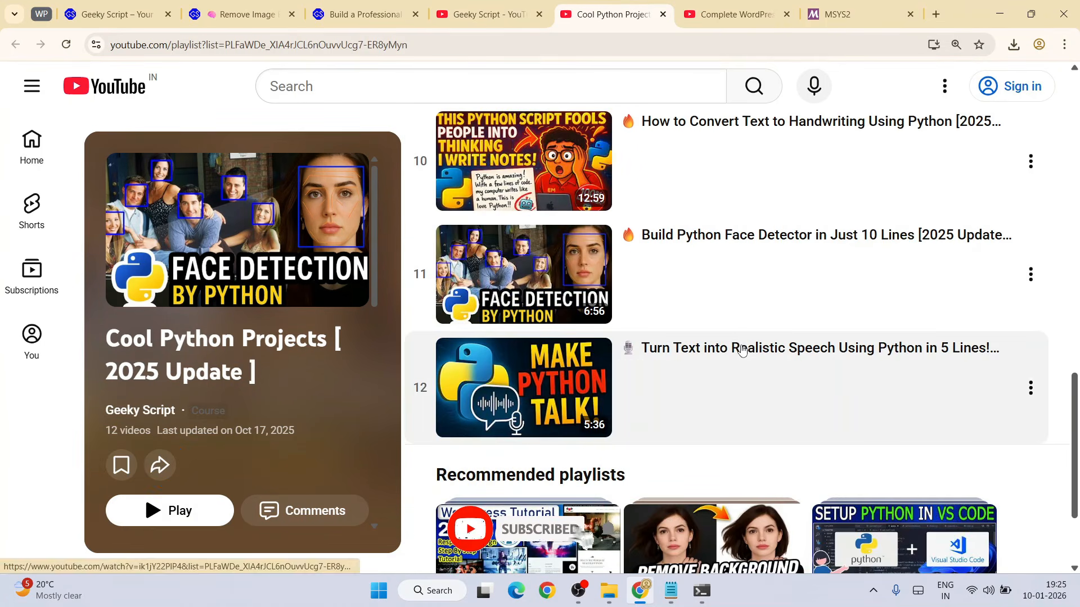
{"action": "scroll", "coordinate": [743, 349], "scroll_direction": "up", "scroll_amount": 15}
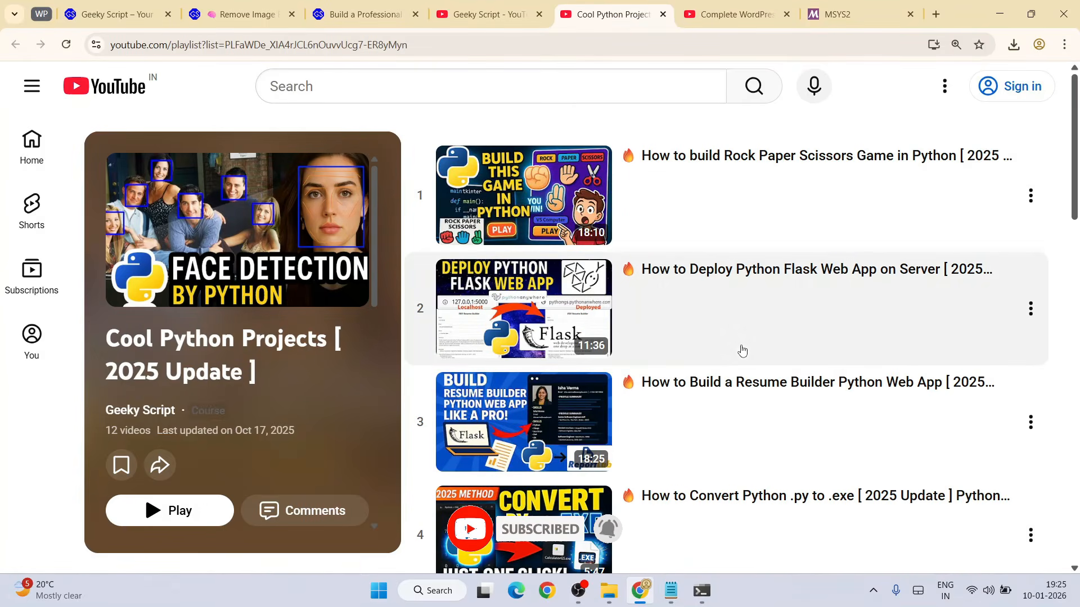
{"action": "left_click", "coordinate": [277, 5]}
{"action": "scroll", "coordinate": [436, 316], "scroll_direction": "down", "scroll_amount": 20}
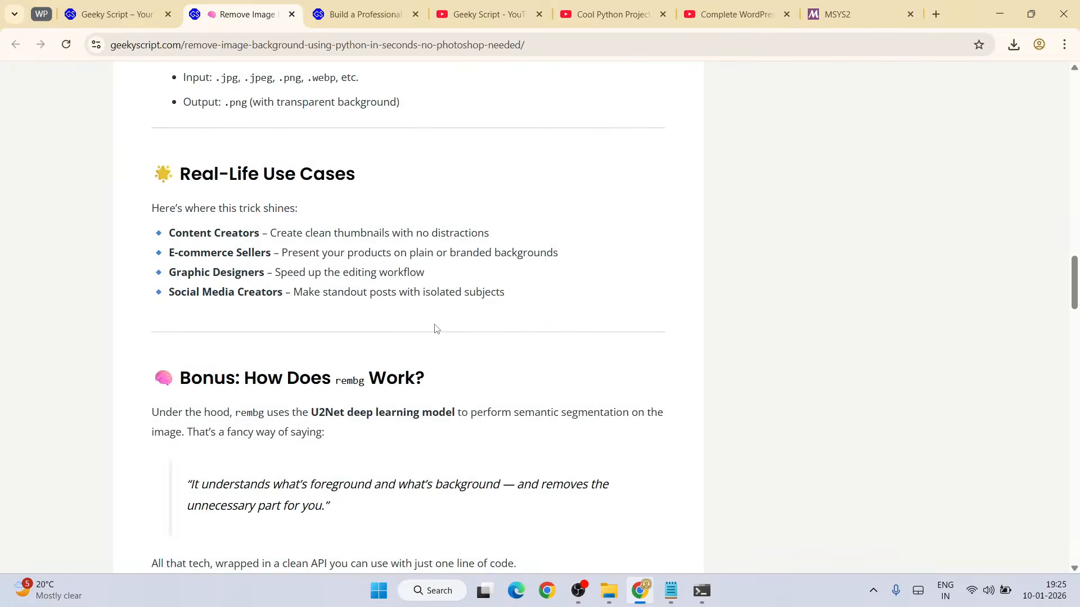
{"action": "scroll", "coordinate": [435, 325], "scroll_direction": "up", "scroll_amount": 10}
{"action": "left_click", "coordinate": [751, 5]}
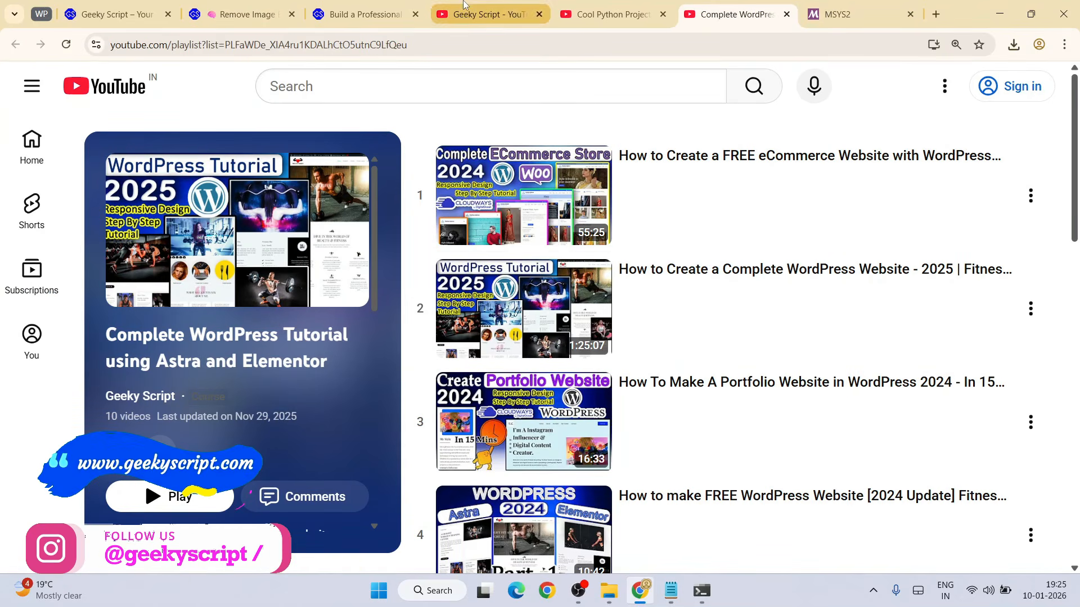
{"action": "left_click", "coordinate": [463, 5]}
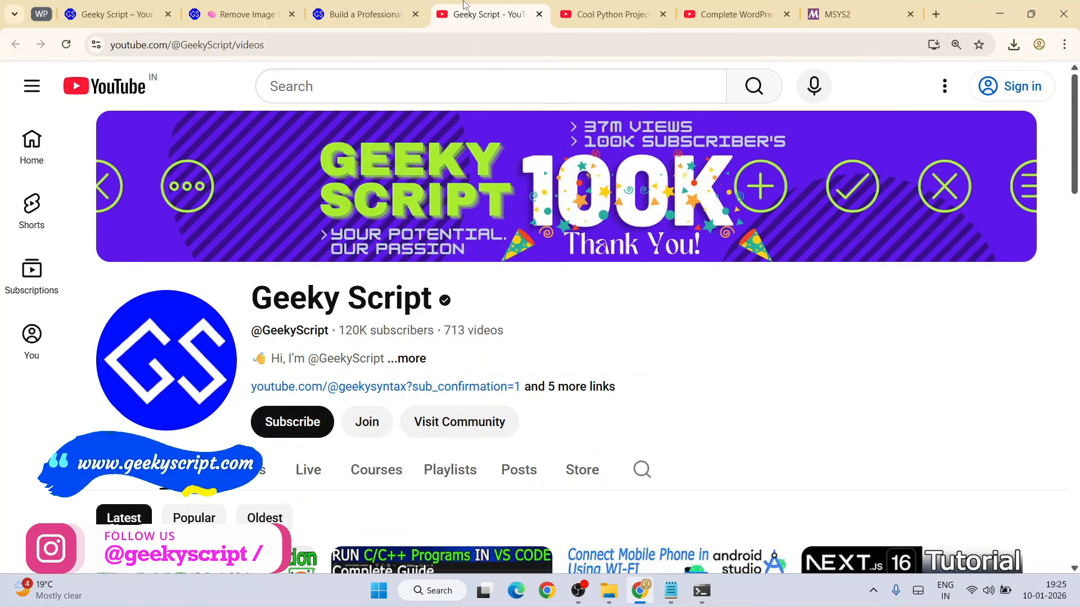